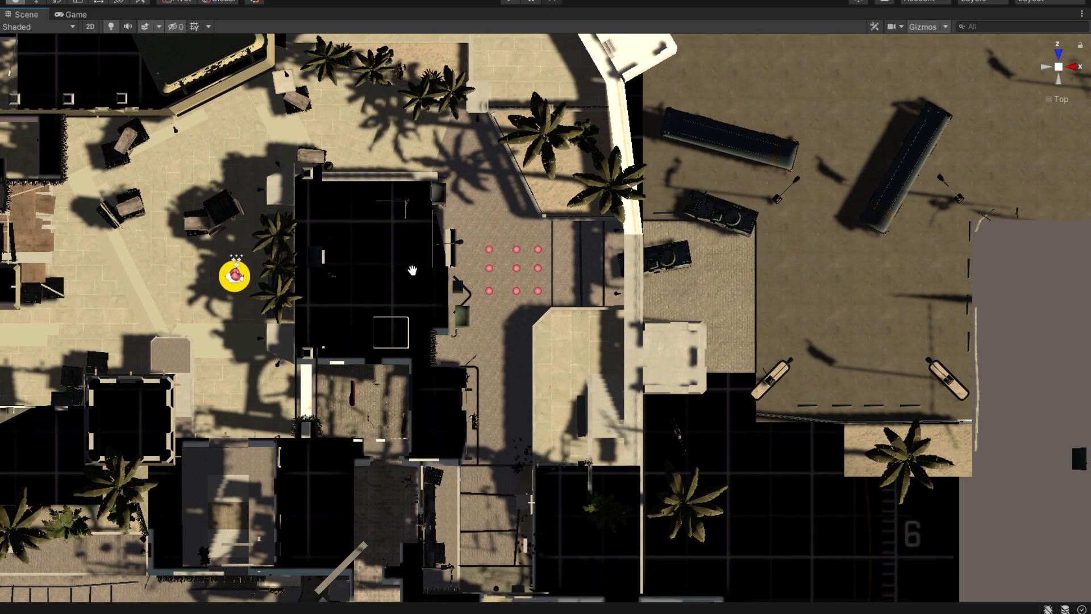
{"action": "scroll", "coordinate": [442, 292], "scroll_direction": "up", "scroll_amount": 3}
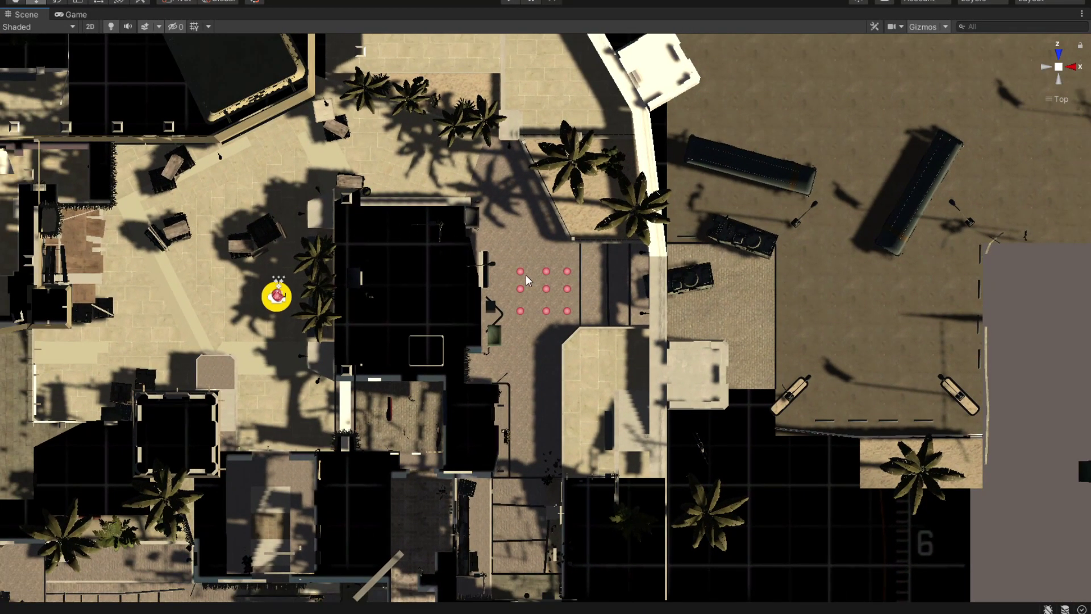
Highlight the whole aim() method and the uses of aimPoint, then return to Unity.
{"action": "middle_click_drag", "start_coordinate": [547, 282], "coordinate": [527, 284]}
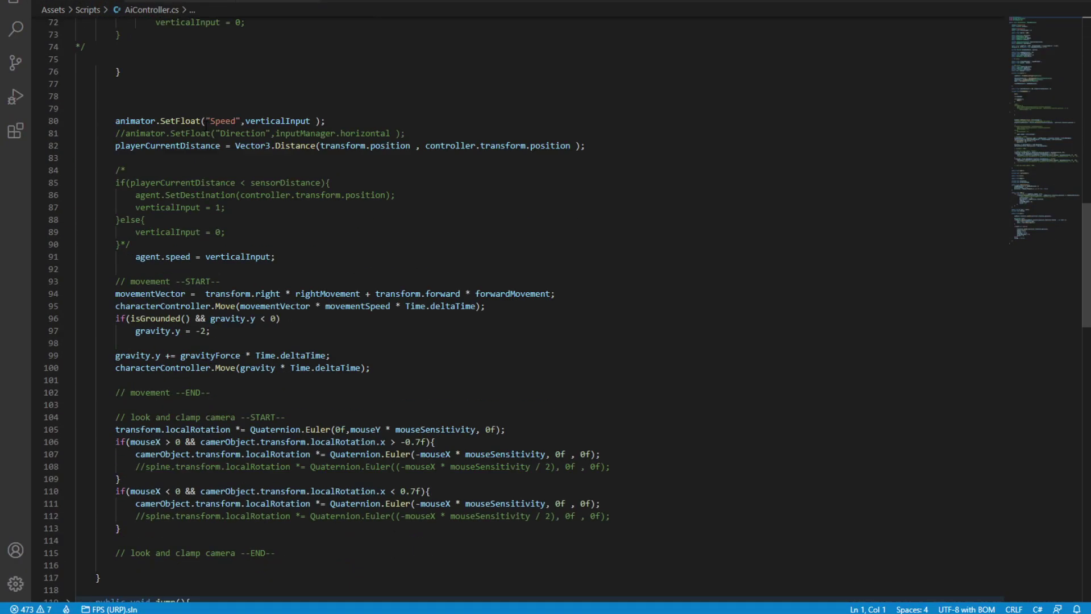
{"action": "scroll", "coordinate": [546, 307], "scroll_direction": "down", "scroll_amount": 10}
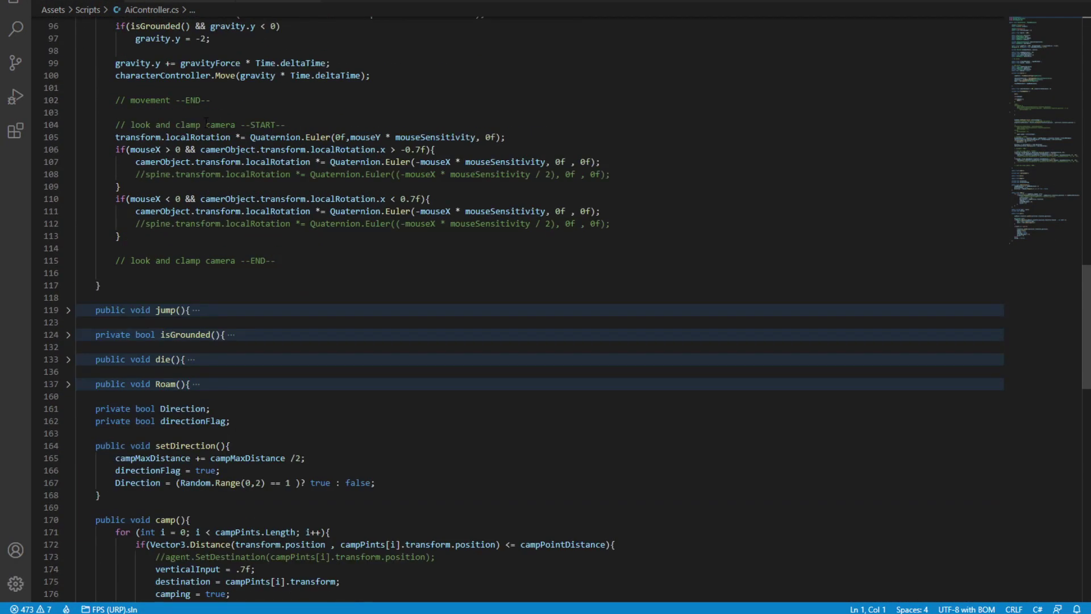
{"action": "scroll", "coordinate": [546, 308], "scroll_direction": "down", "scroll_amount": 6}
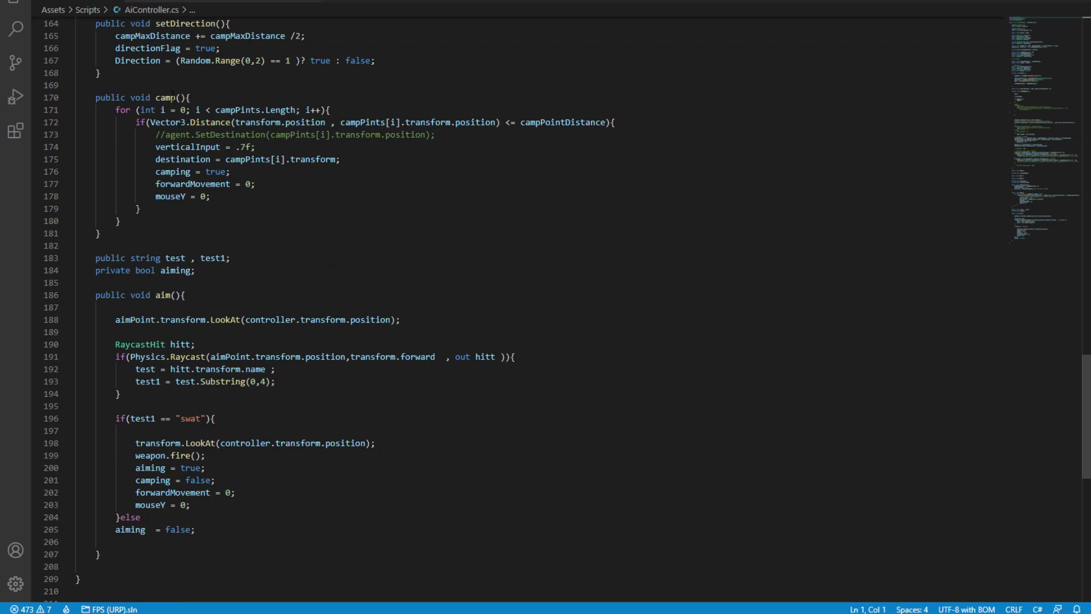
{"action": "scroll", "coordinate": [173, 96], "scroll_direction": "down", "scroll_amount": 4}
{"action": "left_click_drag", "start_coordinate": [86, 418], "coordinate": [85, 153]}
{"action": "left_click", "coordinate": [203, 164]}
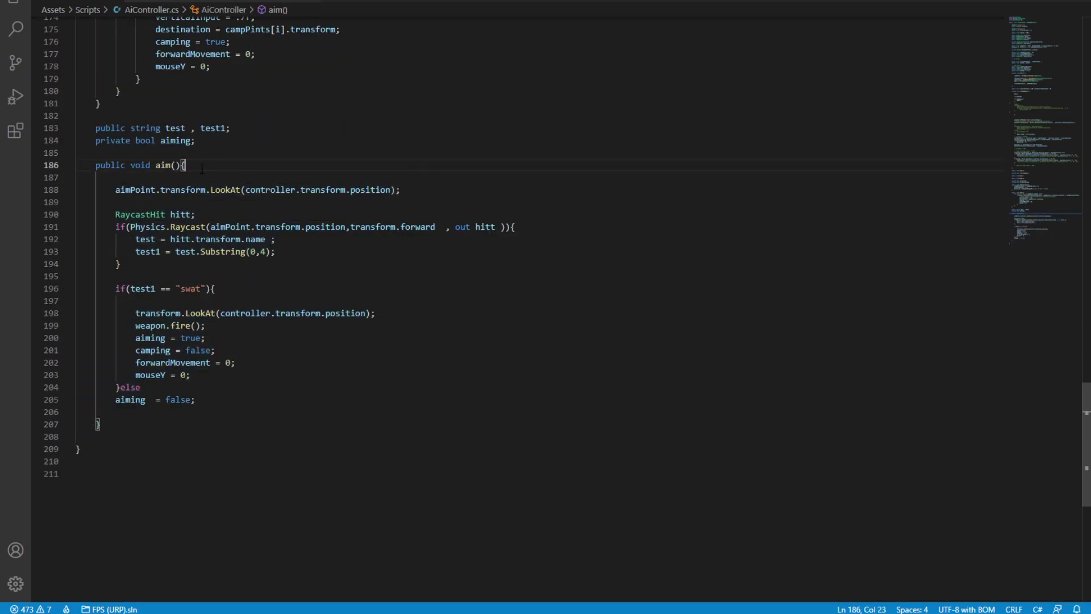
{"action": "left_click_drag", "start_coordinate": [102, 424], "coordinate": [75, 164]}
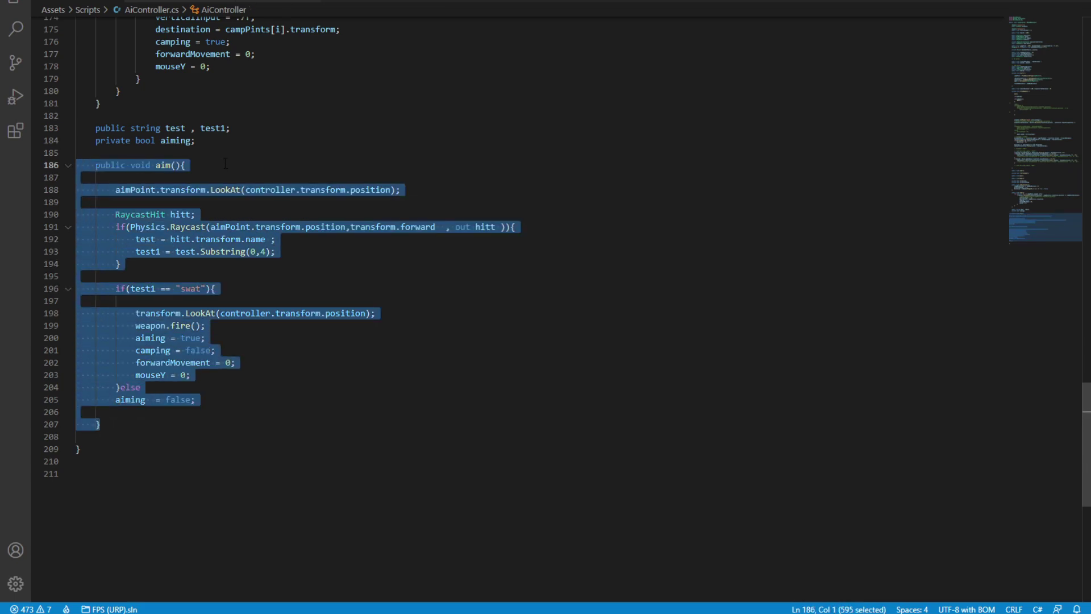
{"action": "left_click", "coordinate": [186, 165]}
{"action": "double_click", "coordinate": [136, 190]}
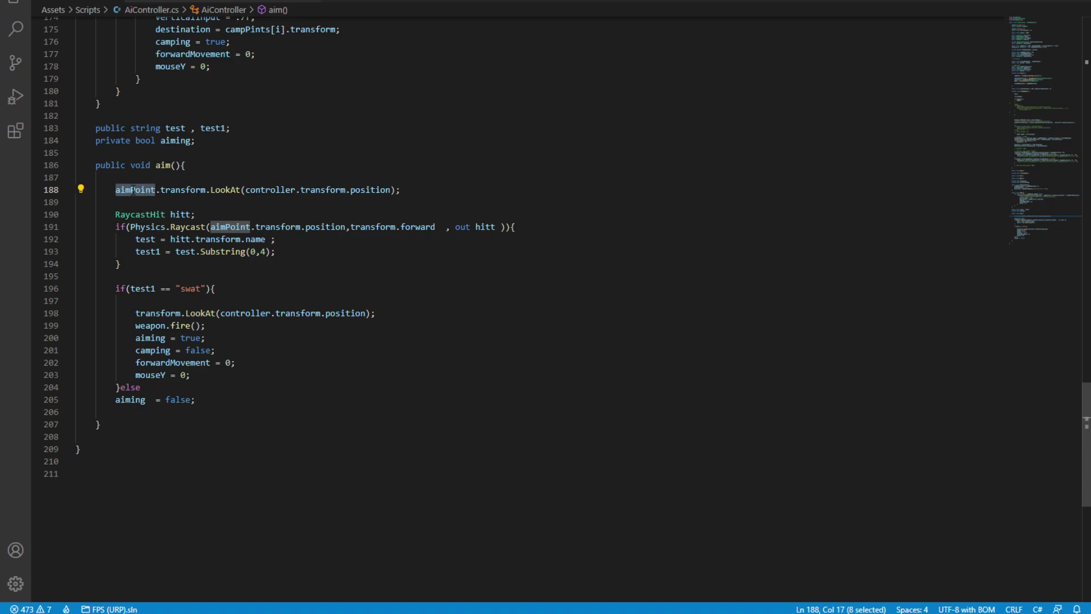
{"action": "key", "text": "alt+Tab"}
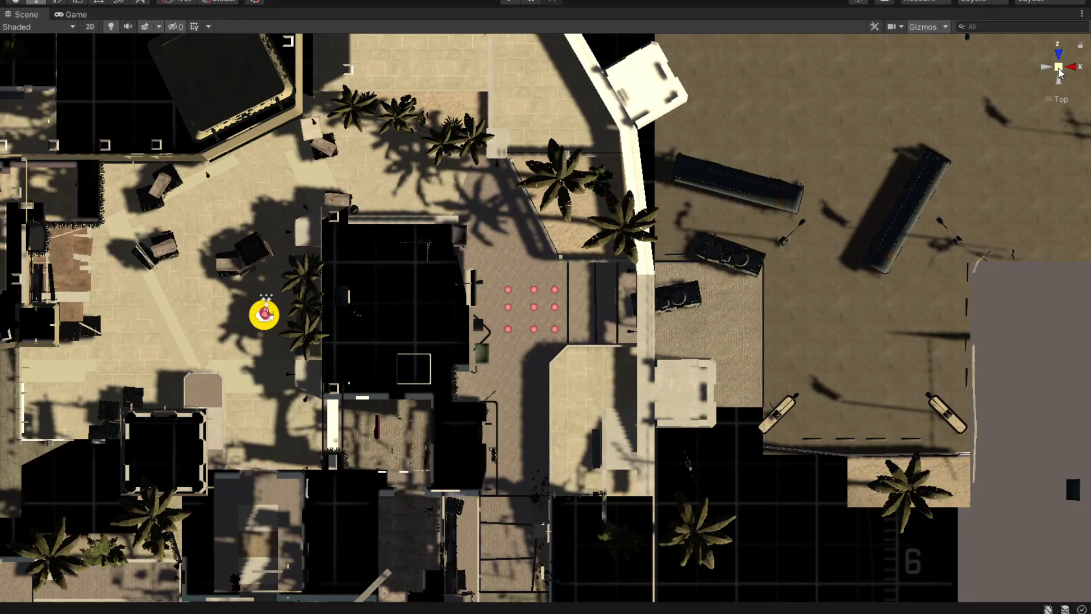
Leave Top view, frame the soldier character in perspective and show the editor panels.
{"action": "left_click", "coordinate": [1059, 68]}
{"action": "key", "text": "f"}
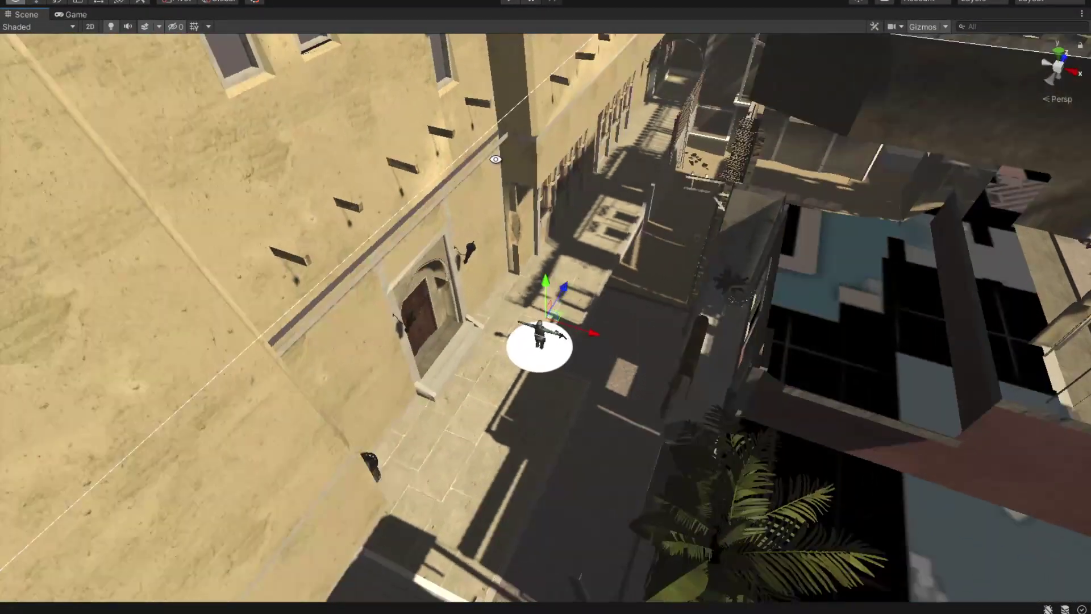
{"action": "middle_click_drag", "start_coordinate": [512, 291], "coordinate": [541, 324], "text": "alt"}
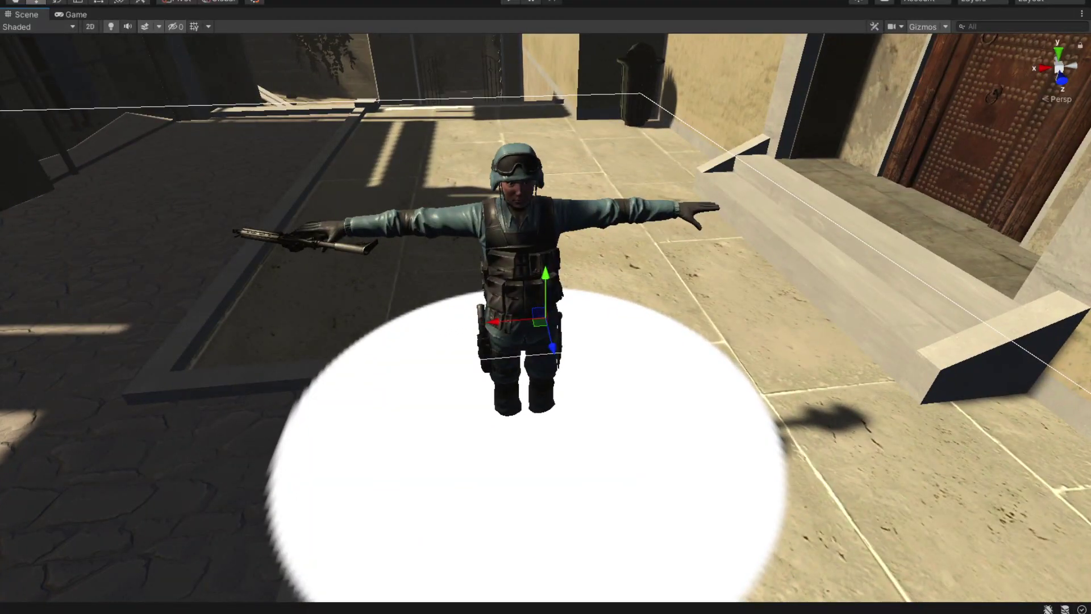
{"action": "key", "text": "alt+Tab"}
Move the floating panels aside and orbit around the soldier toward the door wall.
{"action": "left_click_drag", "start_coordinate": [522, 88], "coordinate": [674, 91]}
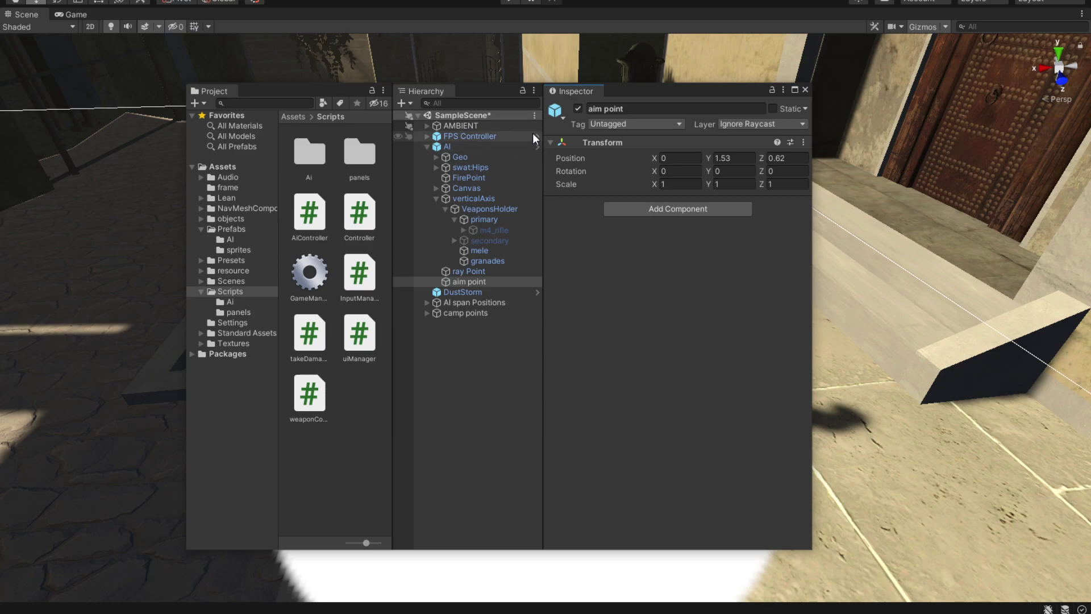
{"action": "left_click_drag", "start_coordinate": [666, 89], "coordinate": [5, 94]}
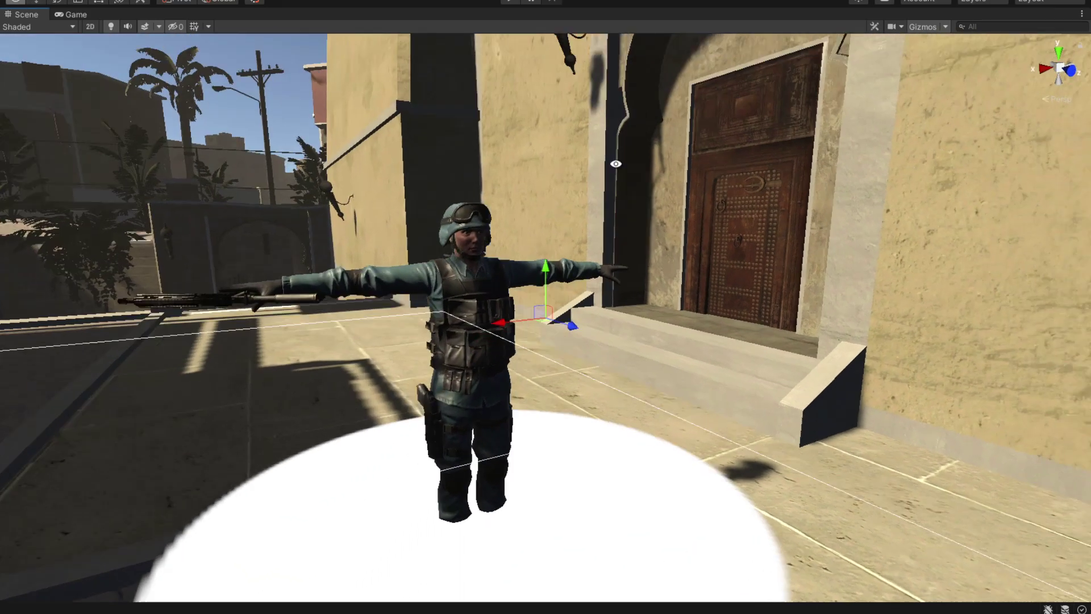
{"action": "mouse_move", "coordinate": [310, 114]}
{"action": "left_mouse_down", "text": "alt"}
{"action": "mouse_move", "coordinate": [533, 296]}
{"action": "mouse_move", "coordinate": [463, 308]}
{"action": "left_mouse_up", "text": "alt"}
Highlight Raycast and transform.forward on the Physics.Raycast line of aim().
{"action": "key", "text": "alt+Tab"}
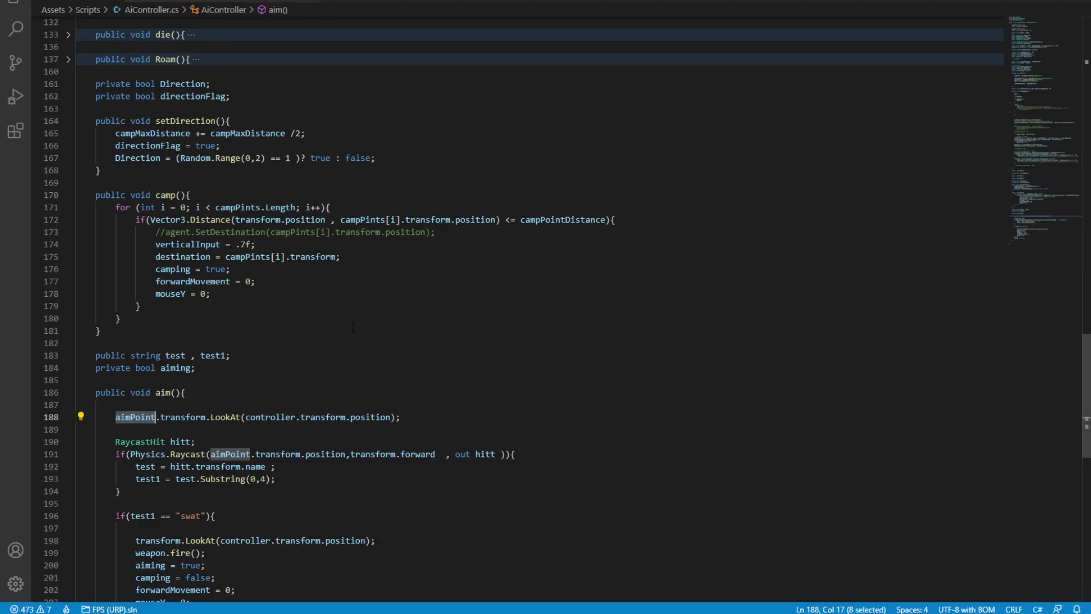
{"action": "scroll", "coordinate": [546, 324], "scroll_direction": "down", "scroll_amount": 5}
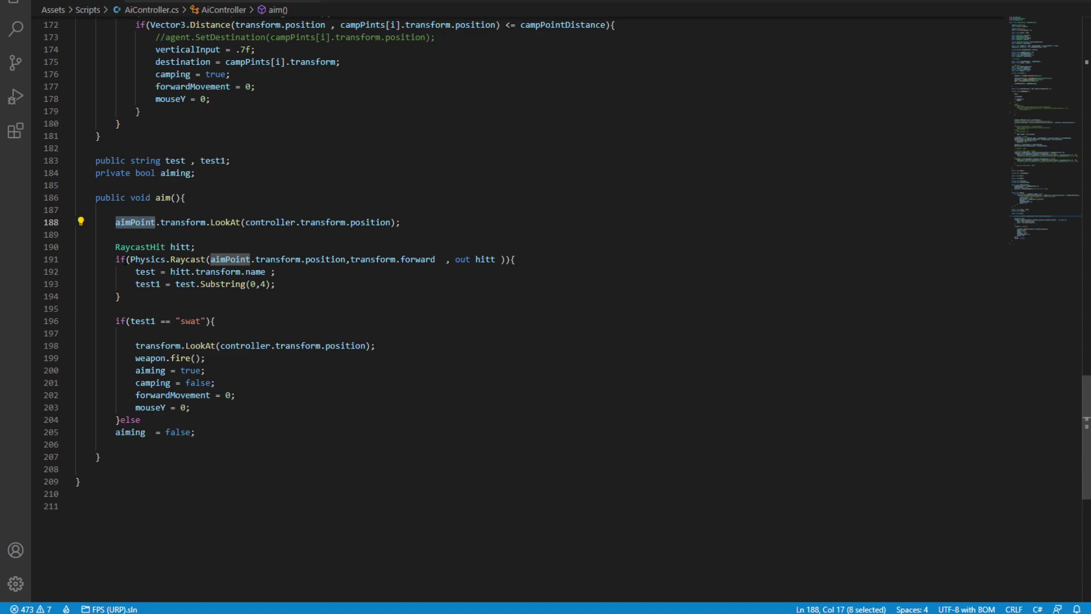
{"action": "left_click", "coordinate": [124, 258]}
{"action": "double_click", "coordinate": [123, 259]}
{"action": "left_click", "coordinate": [123, 259]}
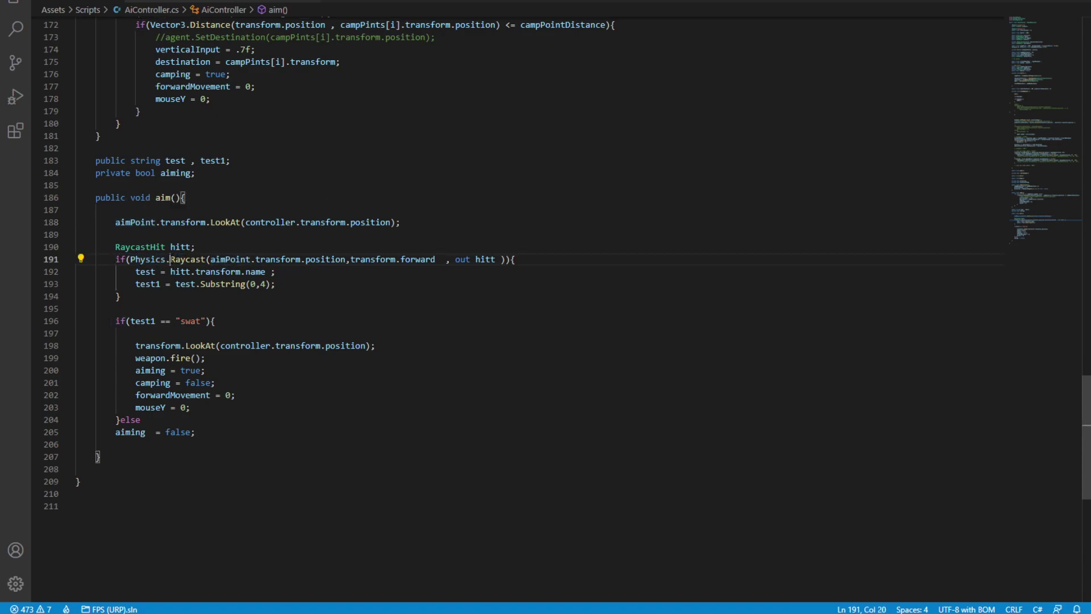
{"action": "left_click_drag", "start_coordinate": [170, 259], "coordinate": [207, 260]}
{"action": "left_click_drag", "start_coordinate": [351, 259], "coordinate": [436, 260]}
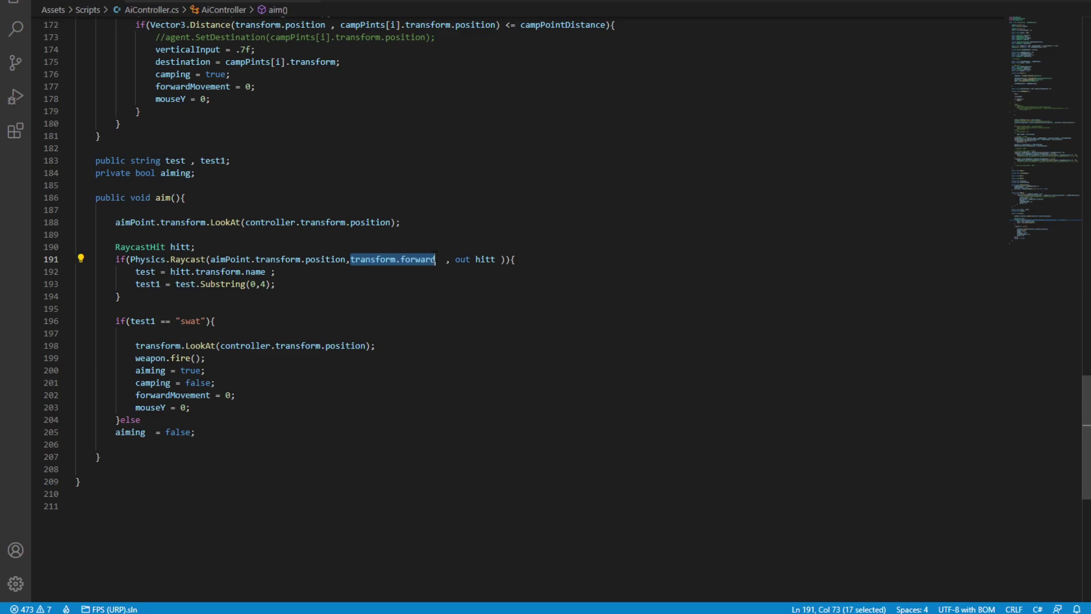
{"action": "left_click_drag", "start_coordinate": [436, 260], "coordinate": [441, 259]}
{"action": "left_click", "coordinate": [442, 259]}
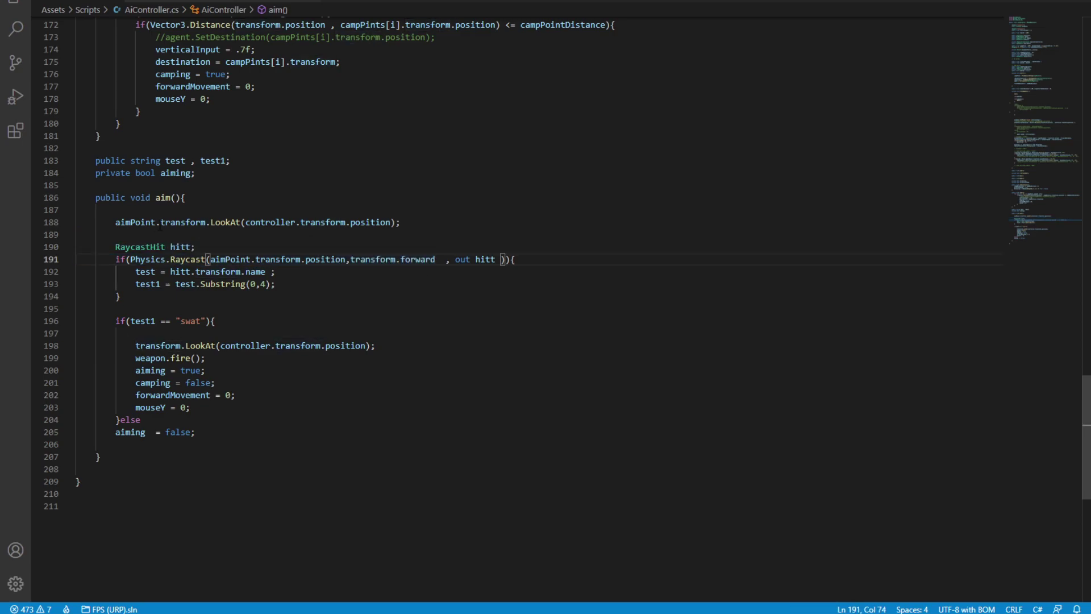
Highlight aimPoint.transform.LookAt and its controller.transform.position target on line 188.
{"action": "left_click_drag", "start_coordinate": [116, 223], "coordinate": [243, 222]}
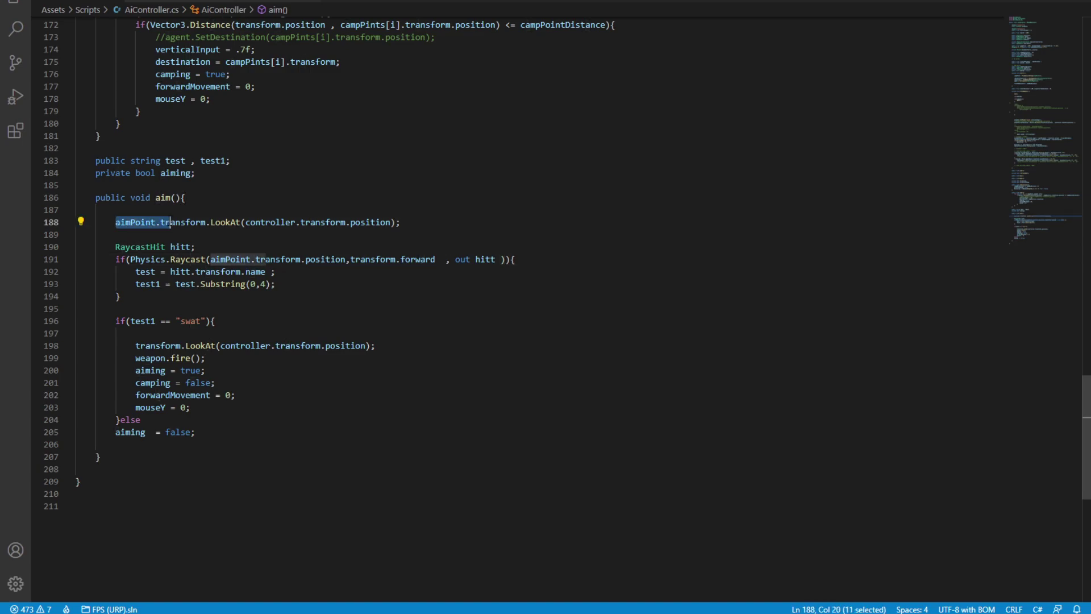
{"action": "left_click", "coordinate": [243, 223]}
{"action": "double_click", "coordinate": [231, 222]}
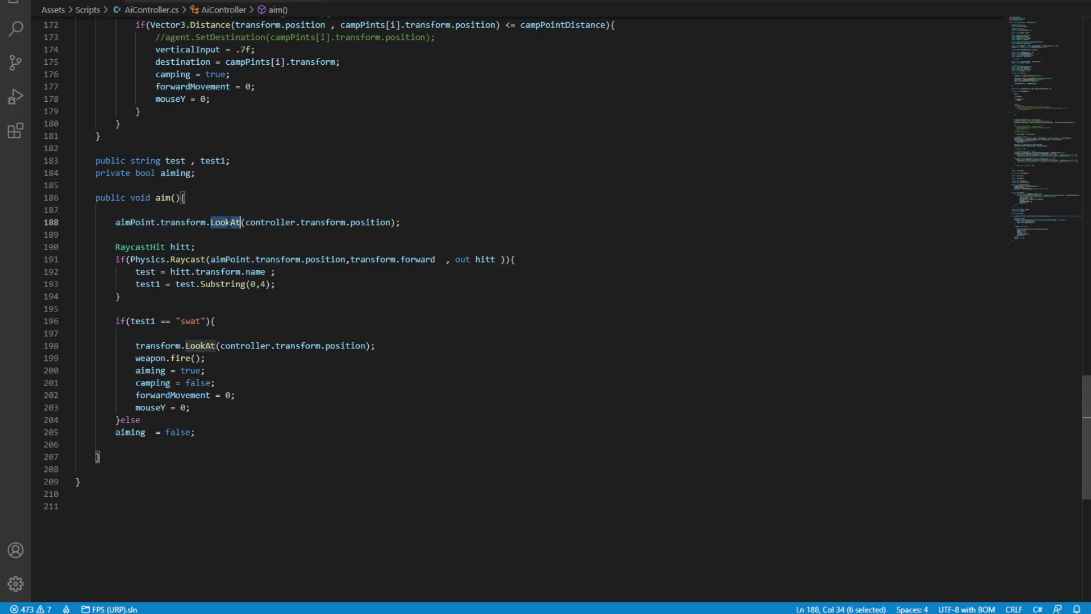
{"action": "left_click", "coordinate": [156, 221]}
{"action": "left_click_drag", "start_coordinate": [246, 221], "coordinate": [392, 222]}
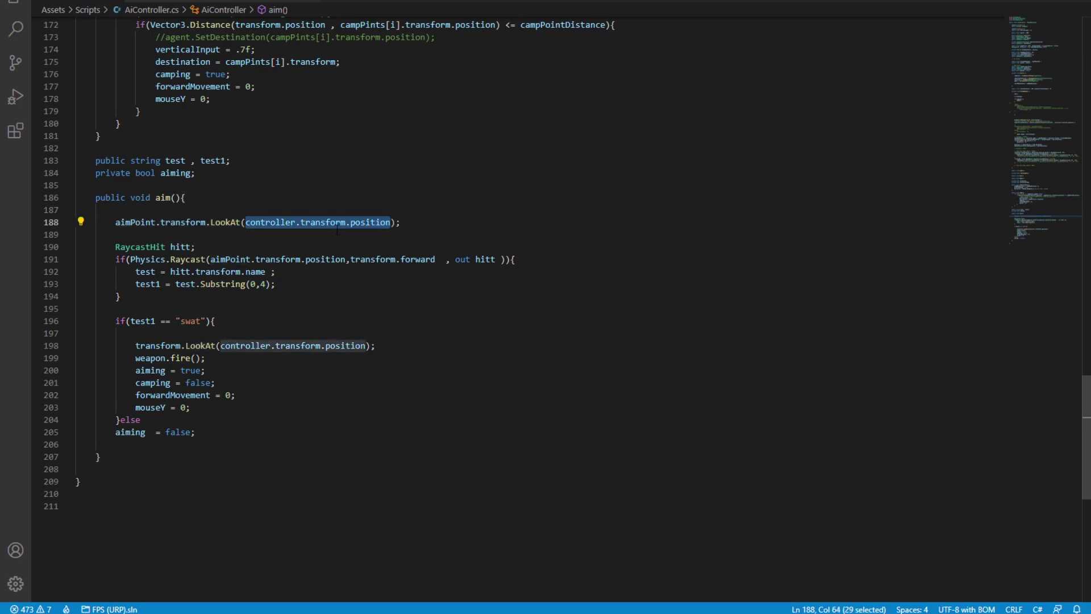
{"action": "triple_click", "coordinate": [256, 222]}
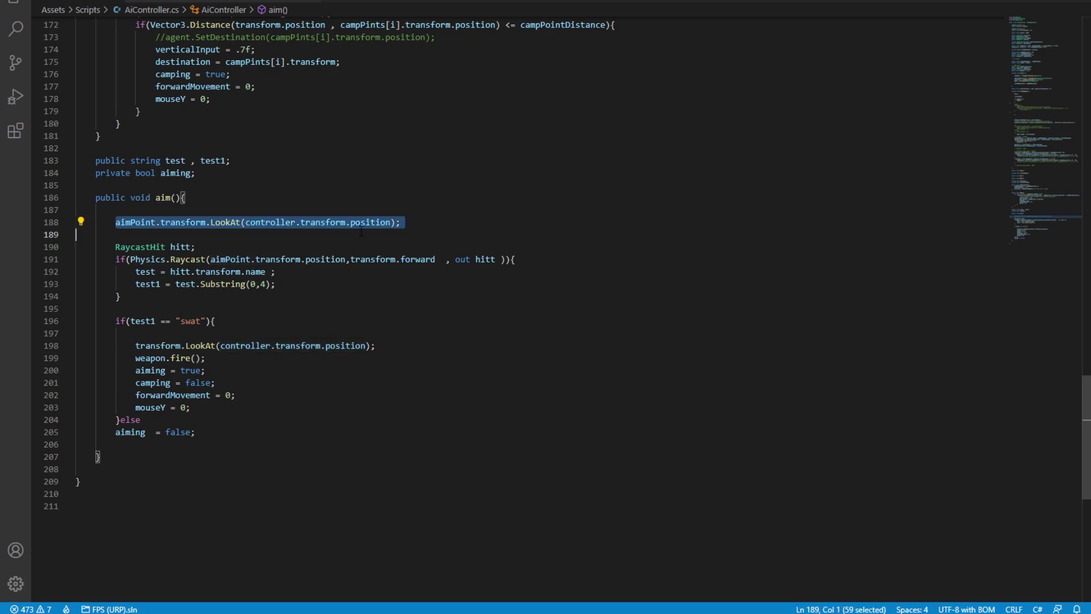
Mark the raycast block on lines 191–194 and its origin and direction arguments.
{"action": "left_click", "coordinate": [291, 271]}
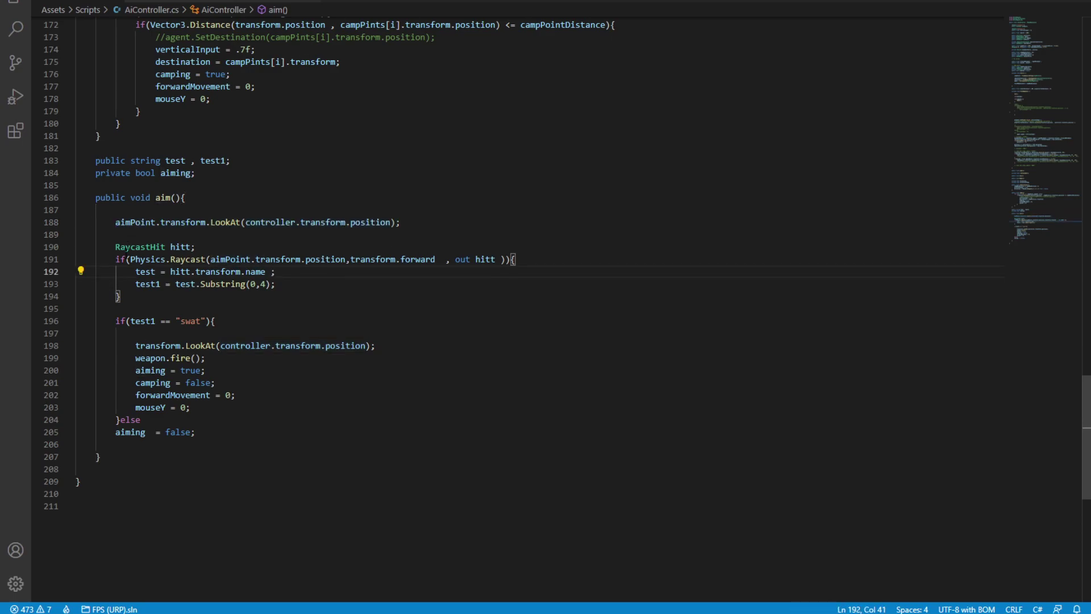
{"action": "left_click", "coordinate": [134, 296]}
{"action": "left_click_drag", "start_coordinate": [119, 295], "coordinate": [115, 259]}
{"action": "left_click", "coordinate": [274, 271]}
{"action": "left_click_drag", "start_coordinate": [131, 260], "coordinate": [206, 259]}
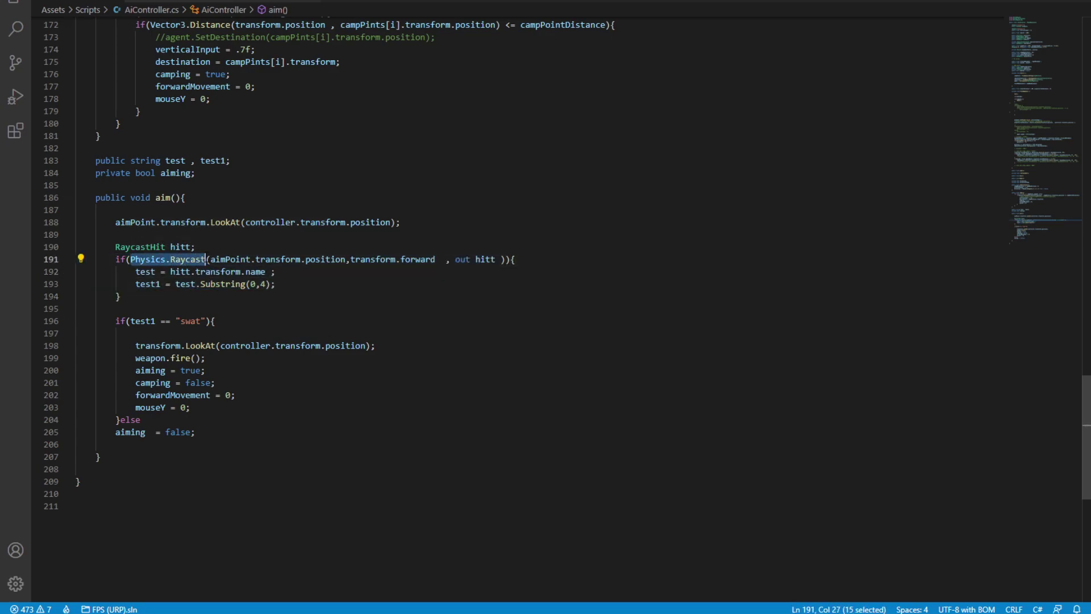
{"action": "left_click", "coordinate": [230, 259]}
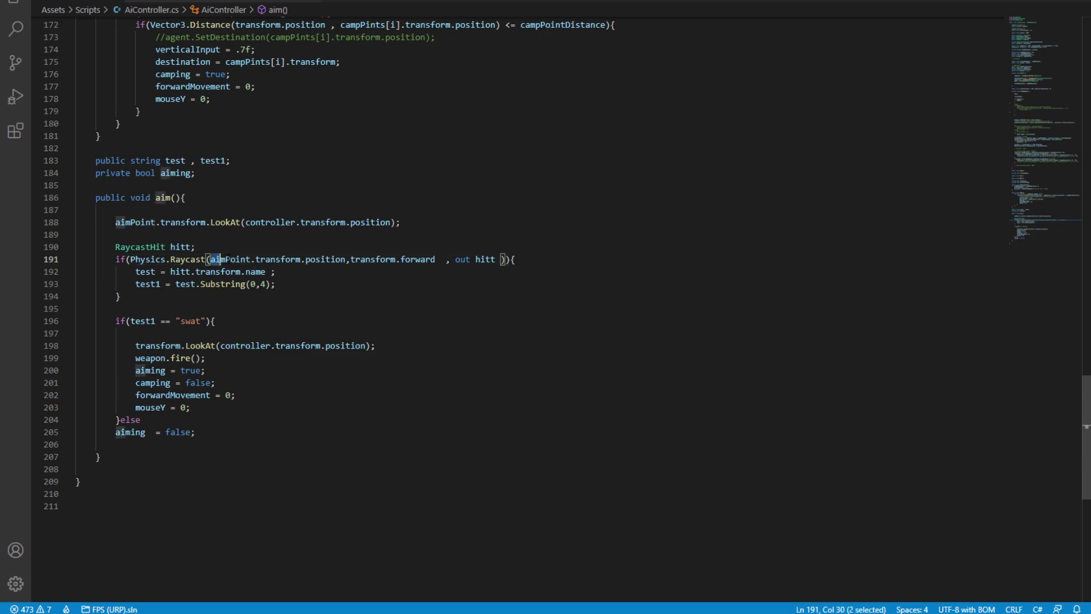
{"action": "left_click_drag", "start_coordinate": [210, 260], "coordinate": [445, 259]}
Add Mathf.Infinity as the Raycast maximum distance after out hitt.
{"action": "left_click", "coordinate": [509, 259]}
{"action": "type", "text": ", "}
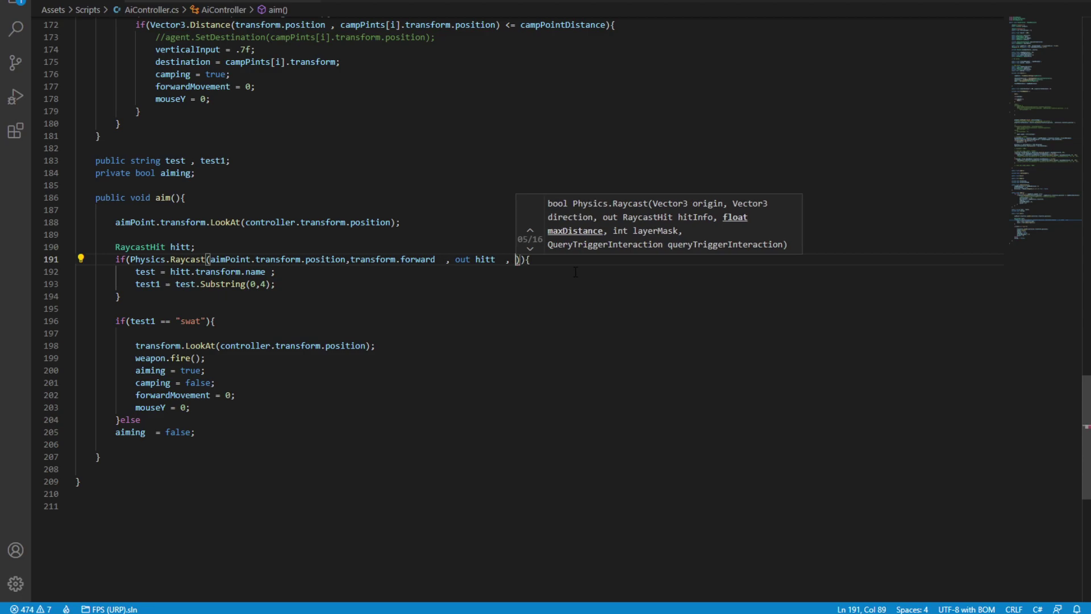
{"action": "type", "text": "Mathf."}
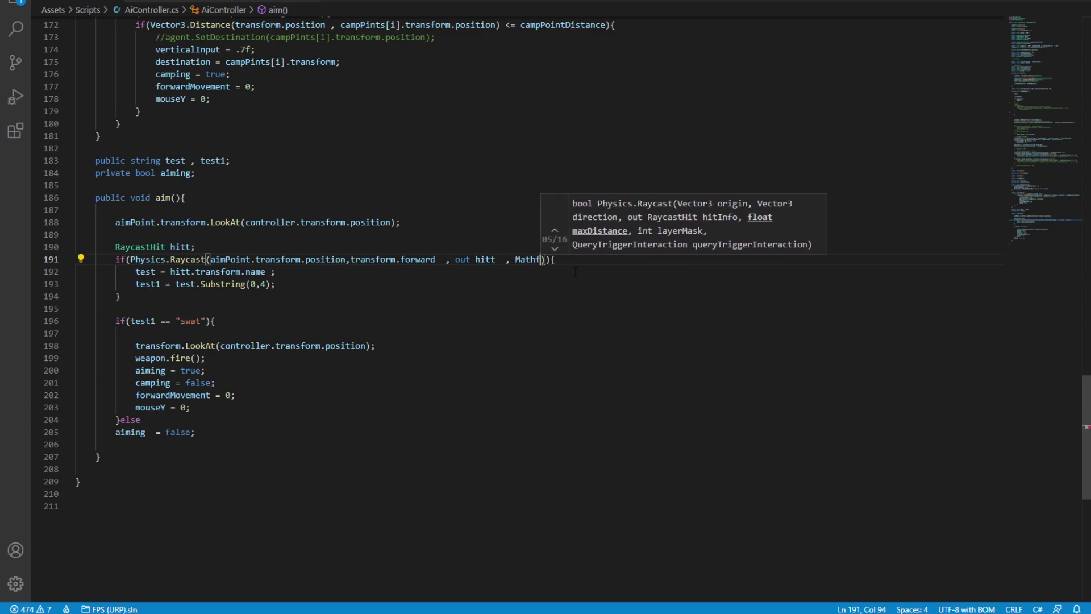
{"action": "type", "text": "In"}
{"action": "key", "text": "Return"}
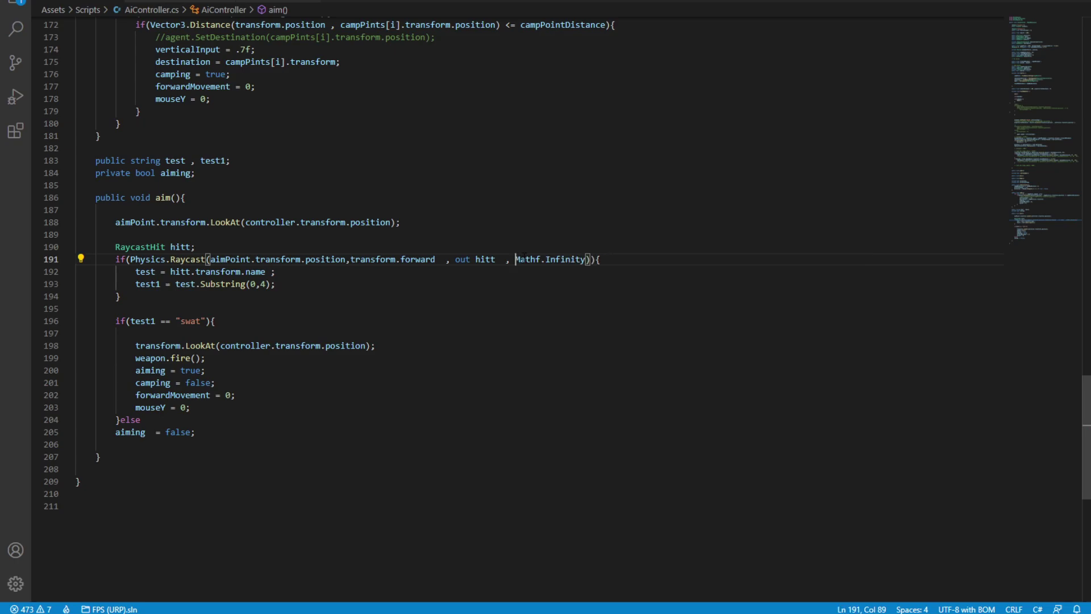
{"action": "left_click_drag", "start_coordinate": [598, 260], "coordinate": [515, 259]}
{"action": "left_click", "coordinate": [597, 259]}
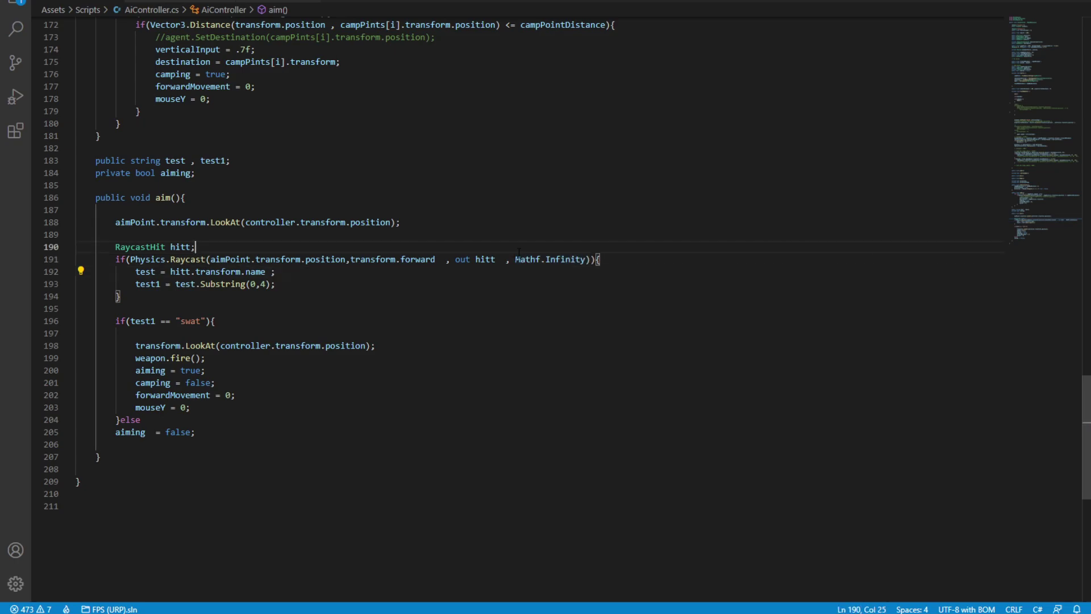
{"action": "mouse_move", "coordinate": [548, 259]}
{"action": "left_mouse_down"}
{"action": "mouse_move", "coordinate": [516, 259]}
{"action": "mouse_move", "coordinate": [592, 259]}
{"action": "left_mouse_up"}
{"action": "left_click", "coordinate": [277, 272]}
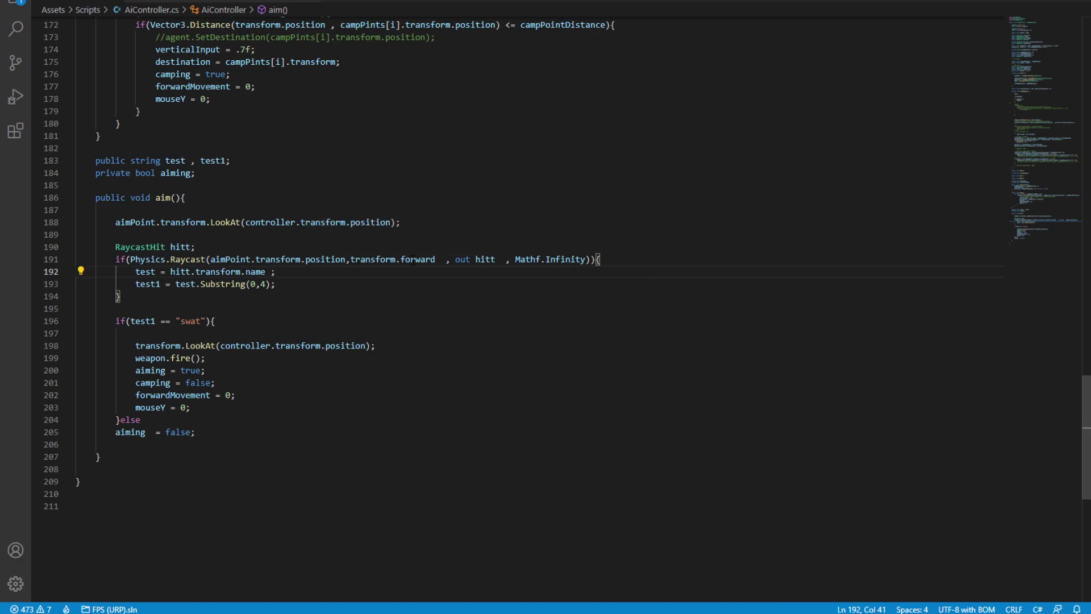
Highlight hitt's uses and select the test variable at its declaration on line 183.
{"action": "double_click", "coordinate": [486, 260]}
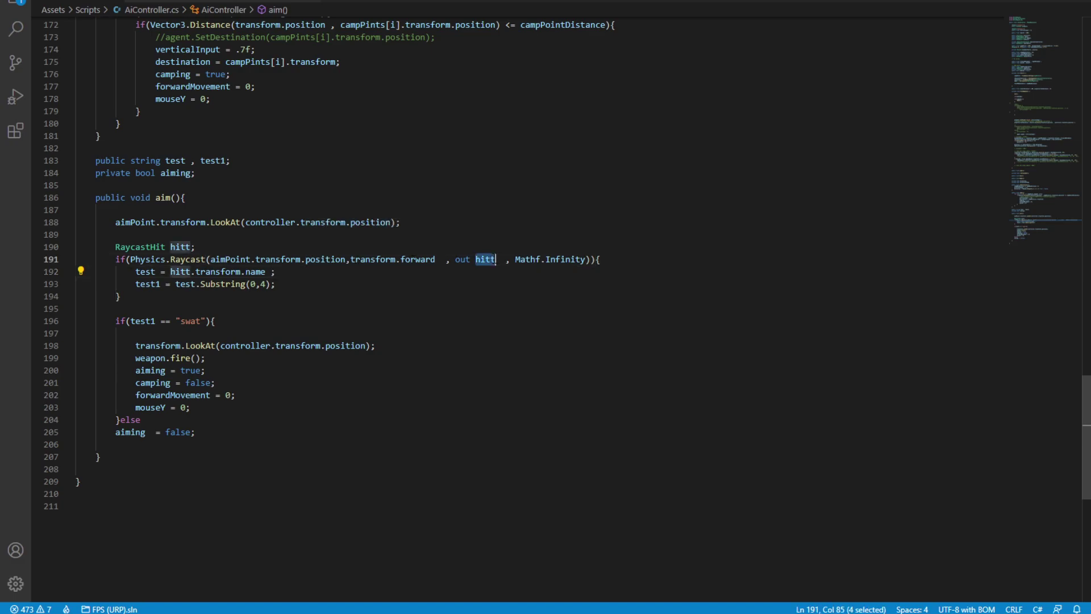
{"action": "double_click", "coordinate": [146, 271]}
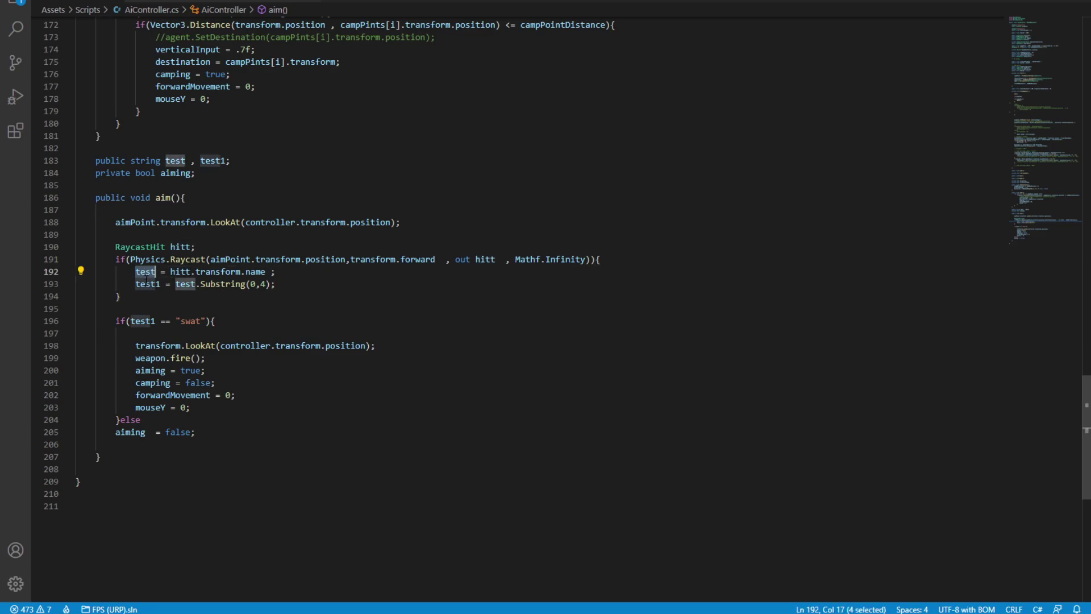
{"action": "left_click", "coordinate": [175, 161]}
{"action": "double_click", "coordinate": [175, 161]}
Rename test to hitName in its declaration and on line 192, highlighting hitt.transform.name.
{"action": "key", "text": "ctrl+d"}
{"action": "type", "text": "hit"}
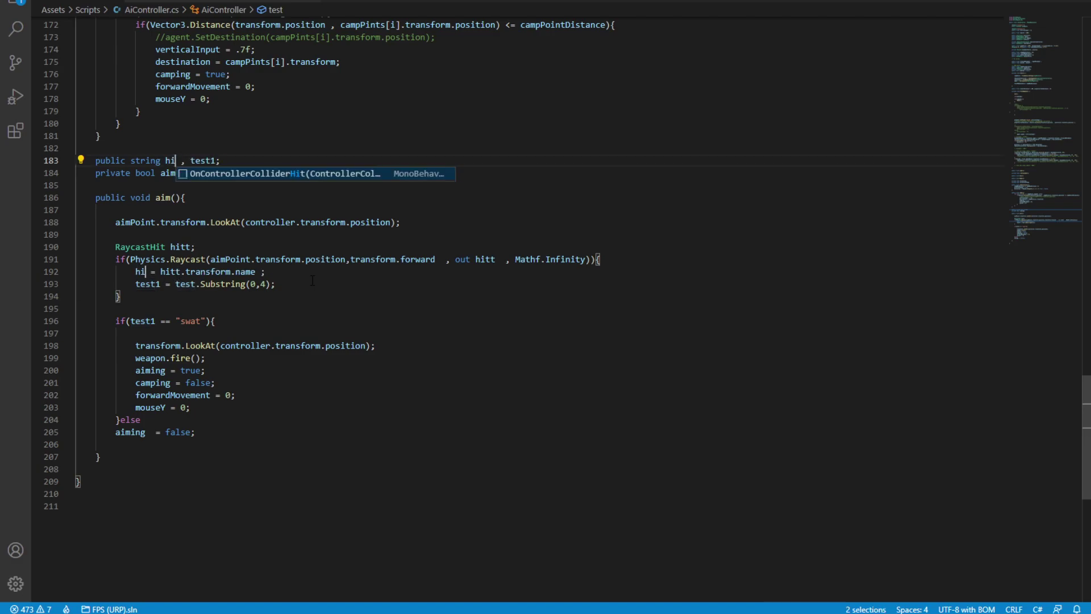
{"action": "type", "text": "Name"}
{"action": "double_click", "coordinate": [152, 271]}
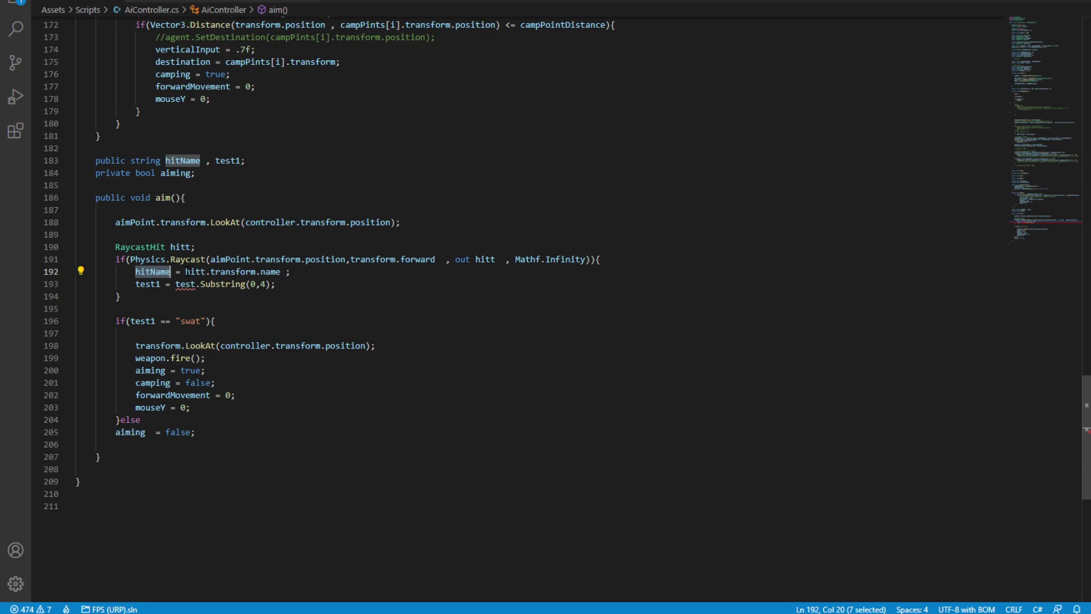
{"action": "left_click_drag", "start_coordinate": [185, 271], "coordinate": [282, 271]}
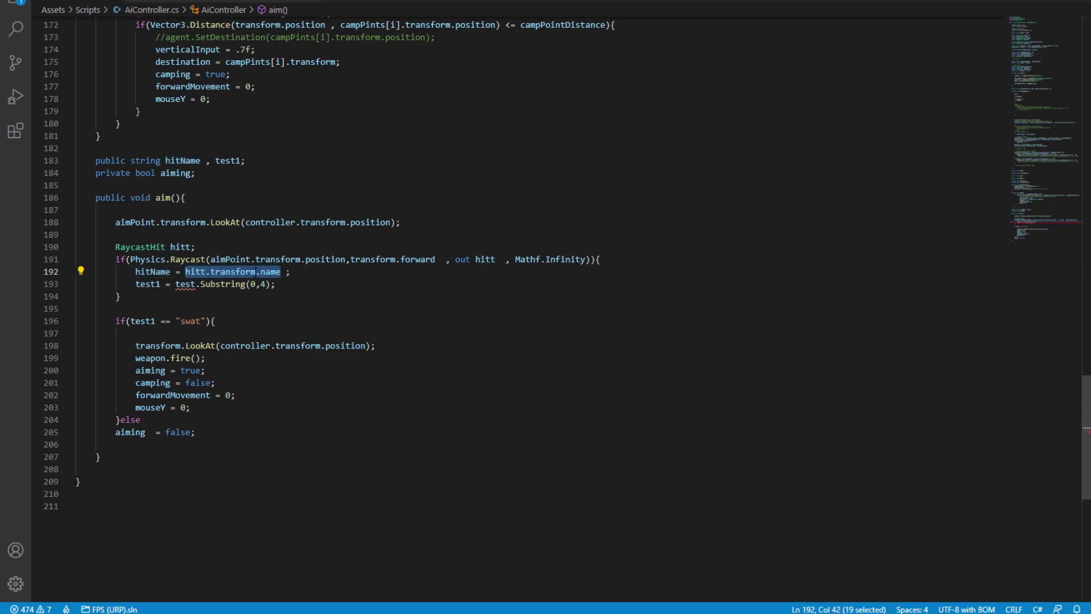
{"action": "left_click", "coordinate": [185, 272]}
{"action": "left_click_drag", "start_coordinate": [184, 271], "coordinate": [281, 272]}
{"action": "left_click", "coordinate": [196, 271]}
{"action": "double_click", "coordinate": [197, 271]}
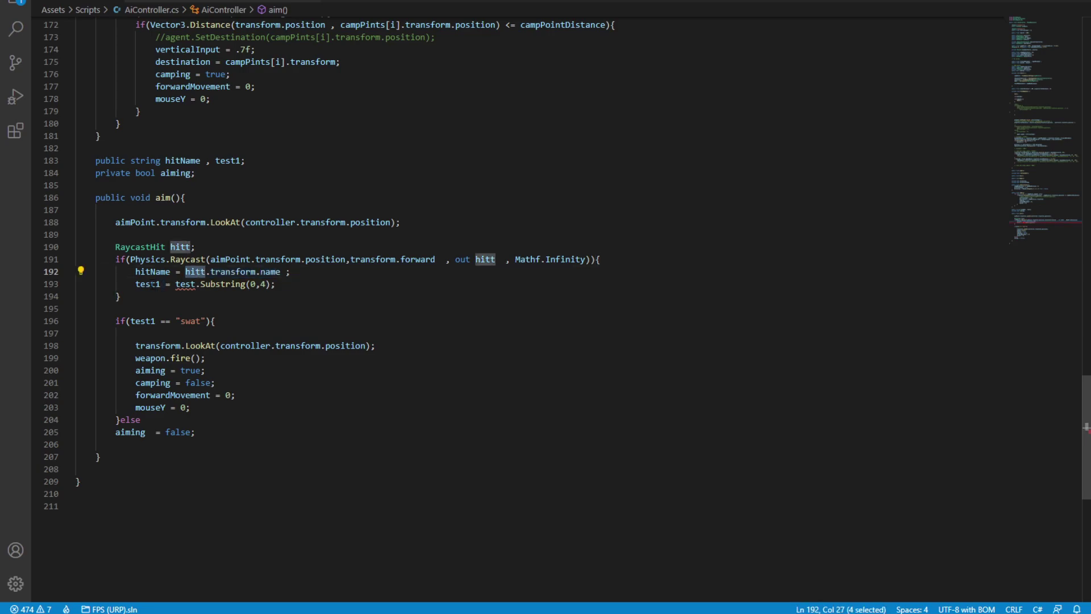
Rename test1 to hitNameSubString, highlighting hitName.Substring(0,4) and the swat check.
{"action": "double_click", "coordinate": [148, 285]}
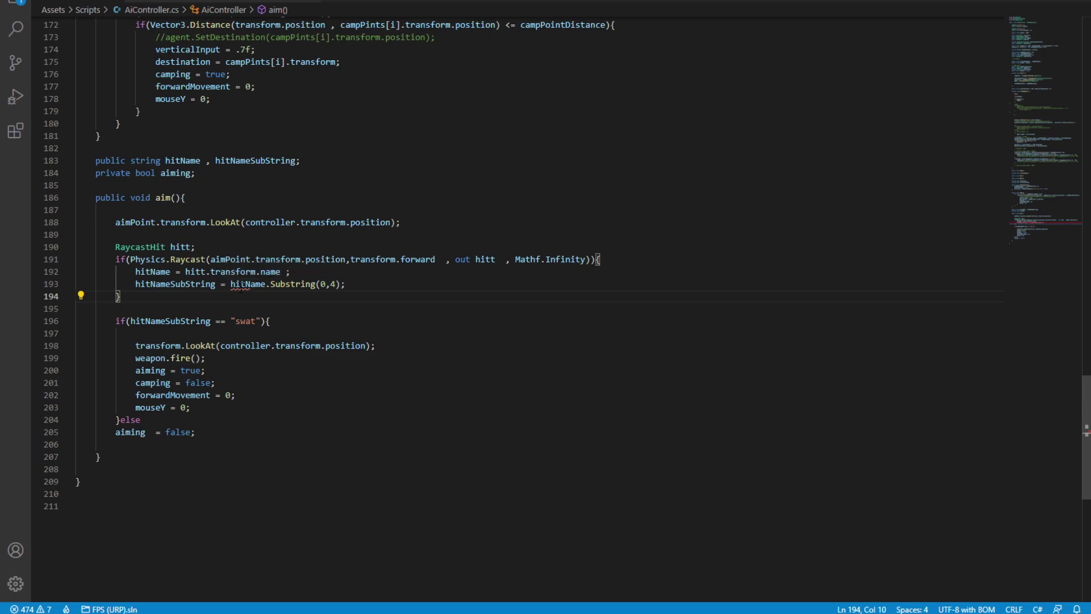
{"action": "left_click_drag", "start_coordinate": [230, 285], "coordinate": [340, 283]}
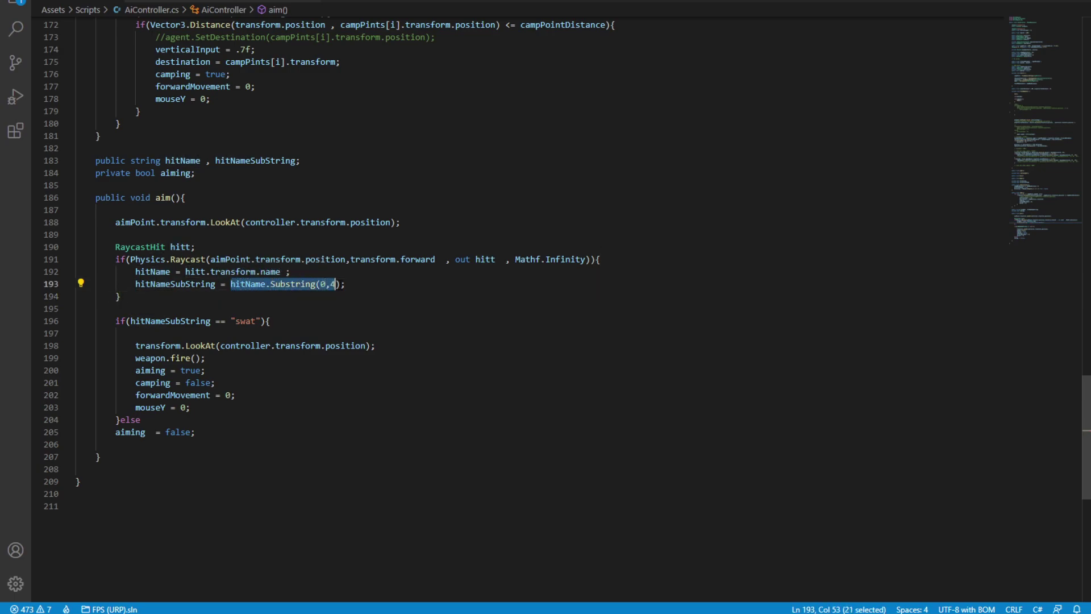
{"action": "left_click", "coordinate": [134, 321]}
{"action": "double_click", "coordinate": [182, 320]}
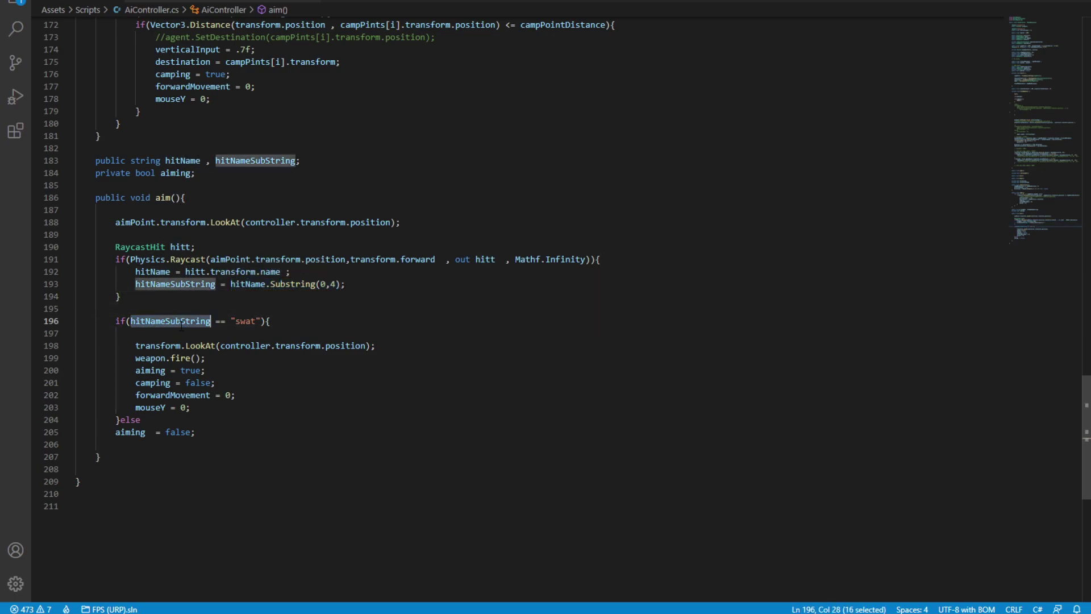
{"action": "double_click", "coordinate": [246, 321]}
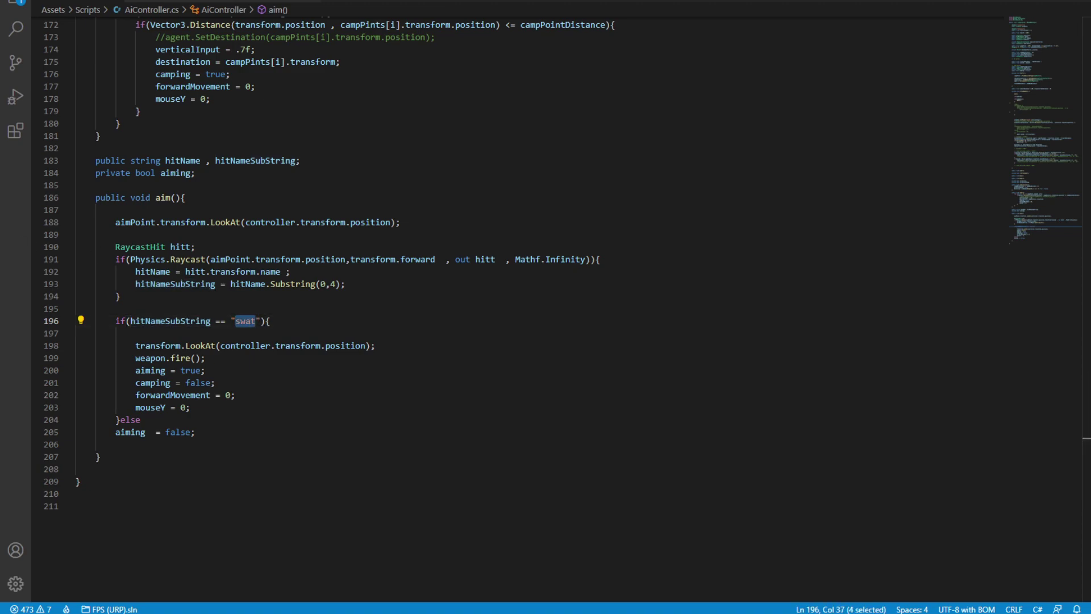
In Unity, expand FPS Controller, swat:Hips and swat:Spine in the Hierarchy.
{"action": "key", "text": "alt+Tab"}
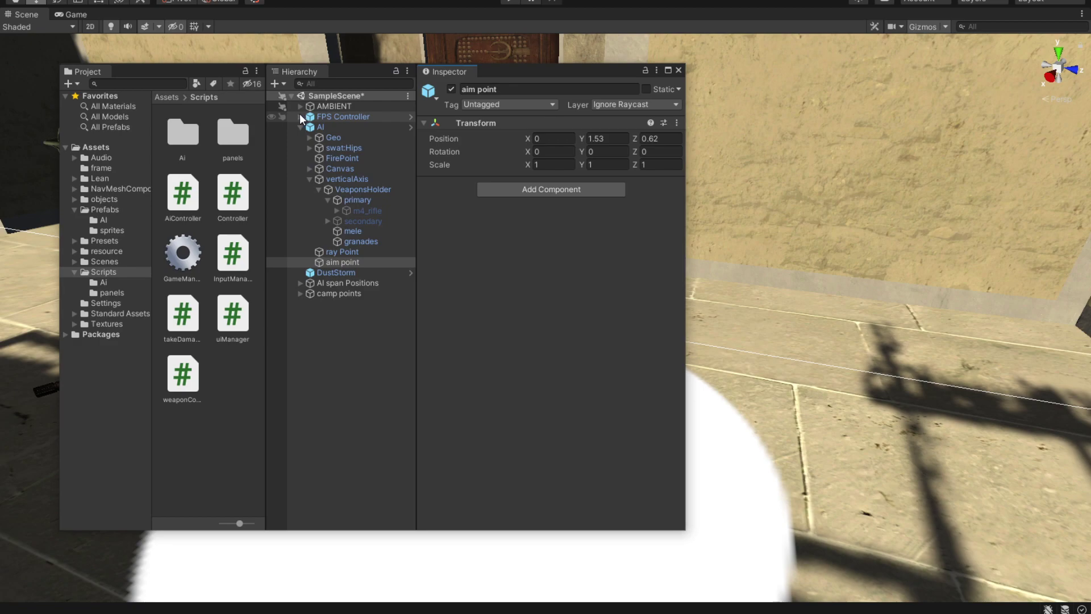
{"action": "left_click", "coordinate": [310, 116]}
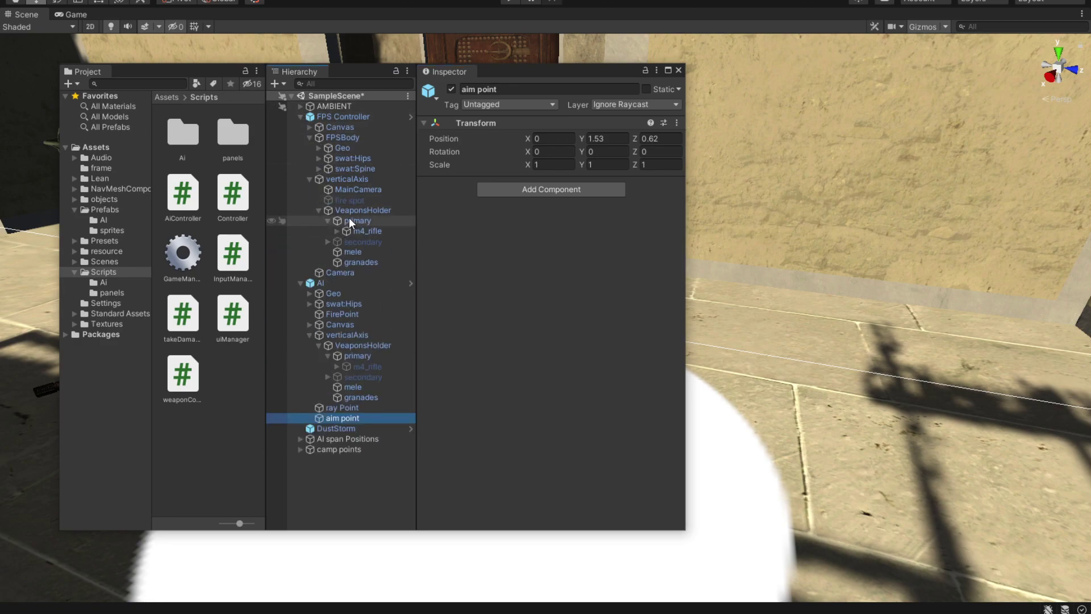
{"action": "left_click", "coordinate": [353, 159]}
{"action": "key", "text": "Right"}
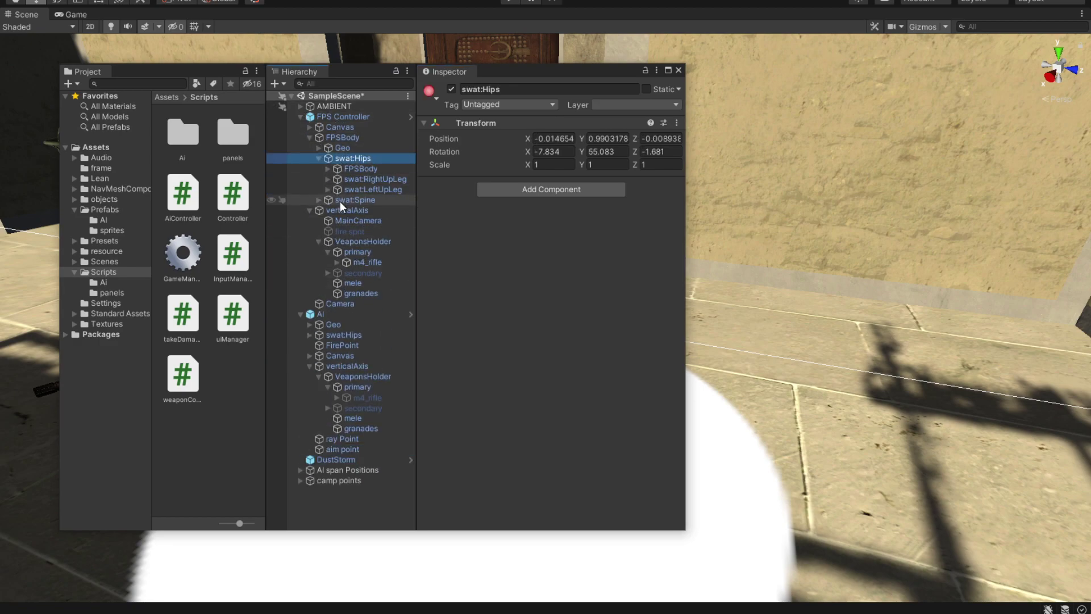
{"action": "left_click", "coordinate": [356, 201]}
{"action": "left_click", "coordinate": [319, 201]}
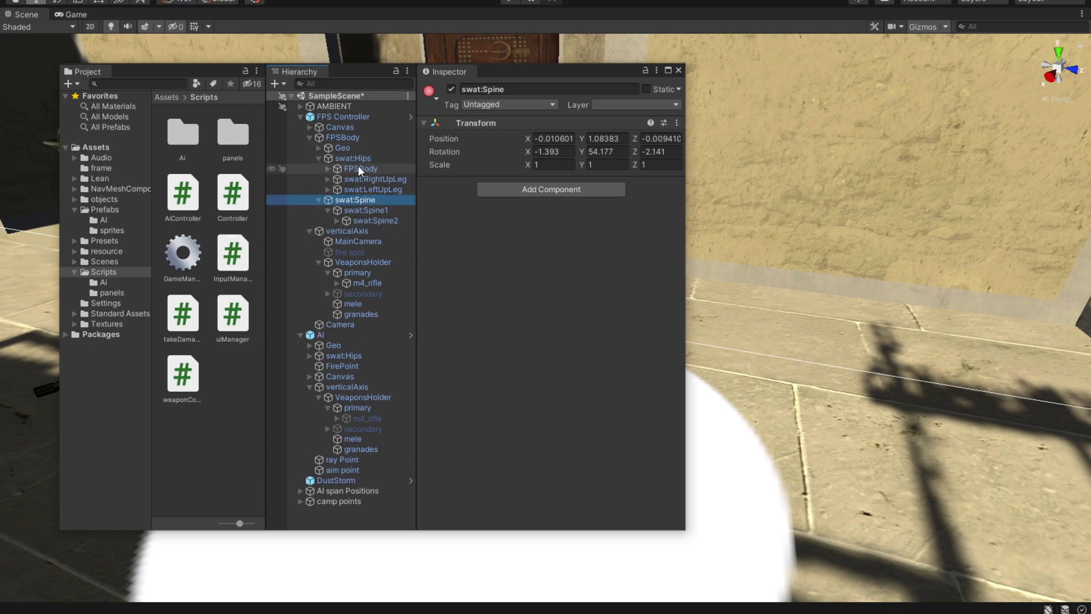
Collapse the swat branches and move the floating panels aside to reveal the soldier.
{"action": "left_click", "coordinate": [319, 158]}
{"action": "left_click_drag", "start_coordinate": [382, 71], "coordinate": [2, 65]}
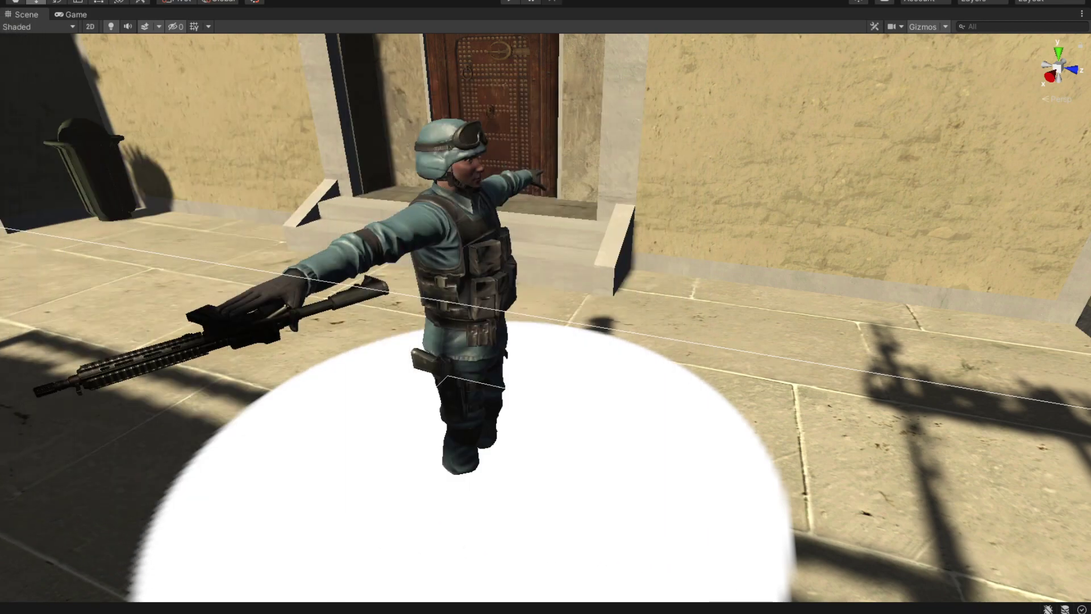
Point out the aiming, camping, forwardMovement and mouseY assignments in aim()'s branches.
{"action": "key", "text": "alt+Tab"}
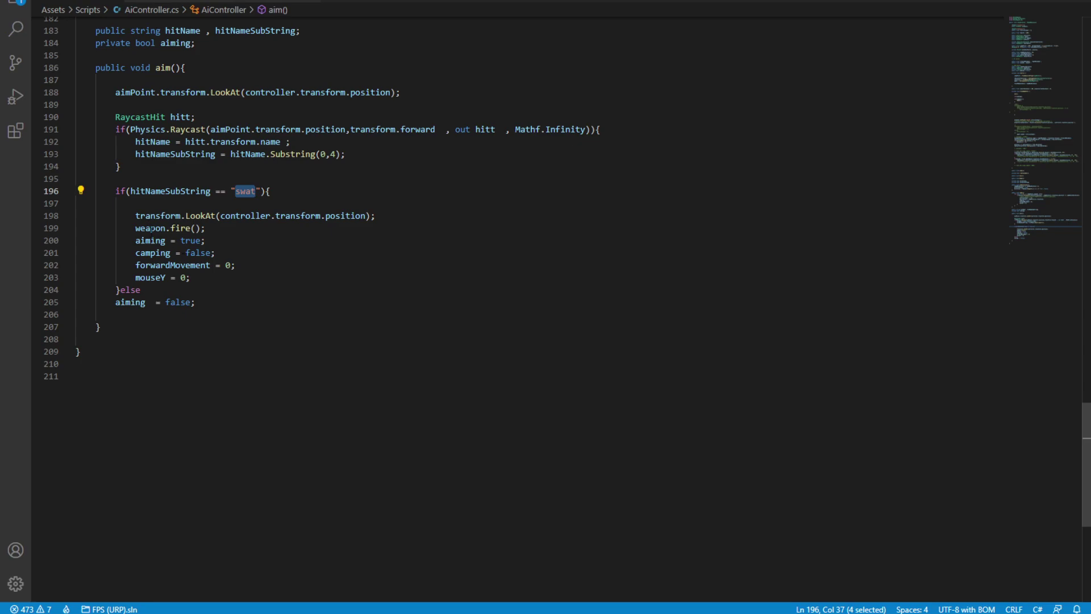
{"action": "double_click", "coordinate": [152, 241]}
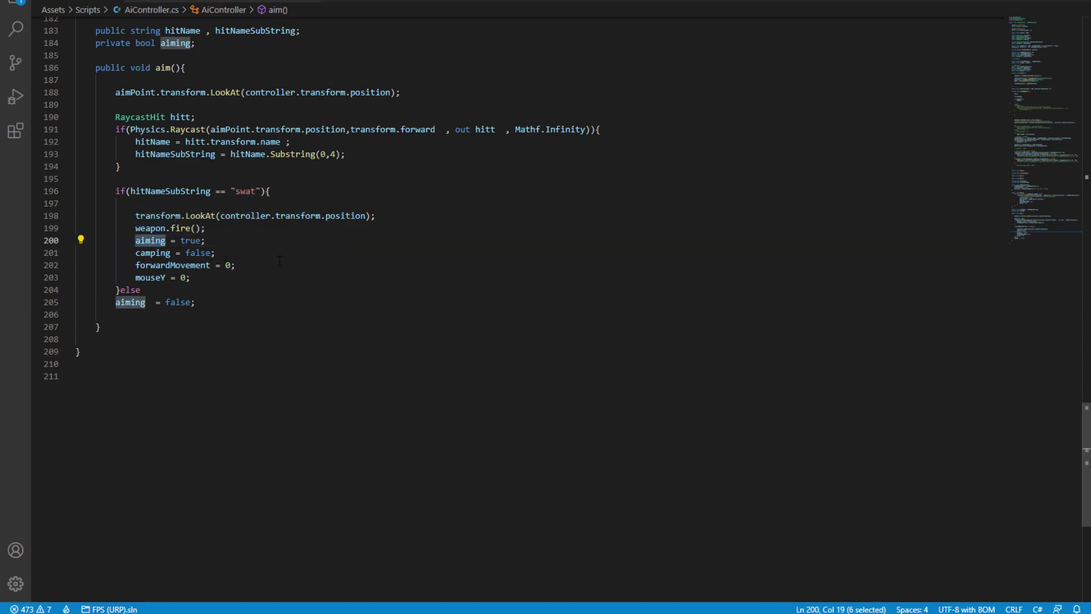
{"action": "double_click", "coordinate": [152, 253]}
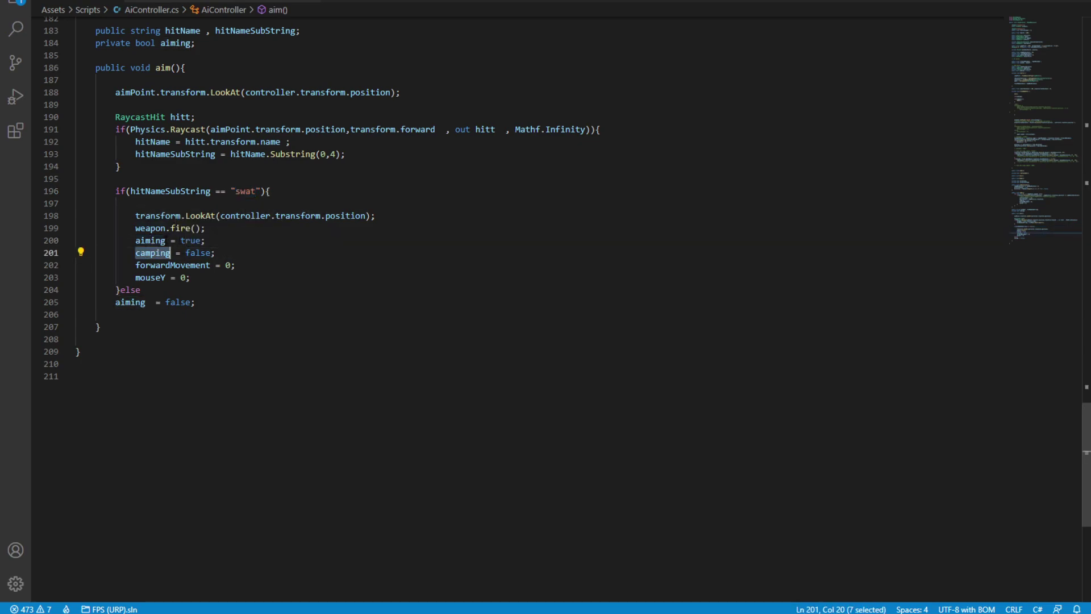
{"action": "left_click_drag", "start_coordinate": [217, 253], "coordinate": [217, 253]}
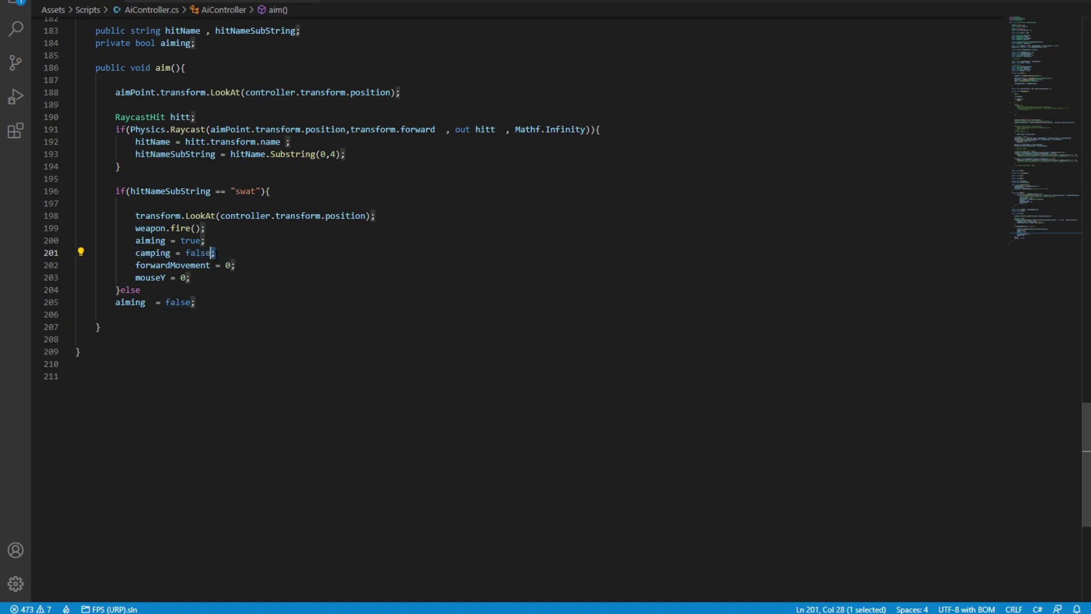
{"action": "double_click", "coordinate": [150, 240]}
{"action": "scroll", "coordinate": [341, 256], "scroll_direction": "up", "scroll_amount": 3}
{"action": "double_click", "coordinate": [152, 382]}
{"action": "double_click", "coordinate": [172, 395]}
{"action": "double_click", "coordinate": [150, 407]}
{"action": "left_click", "coordinate": [238, 418]}
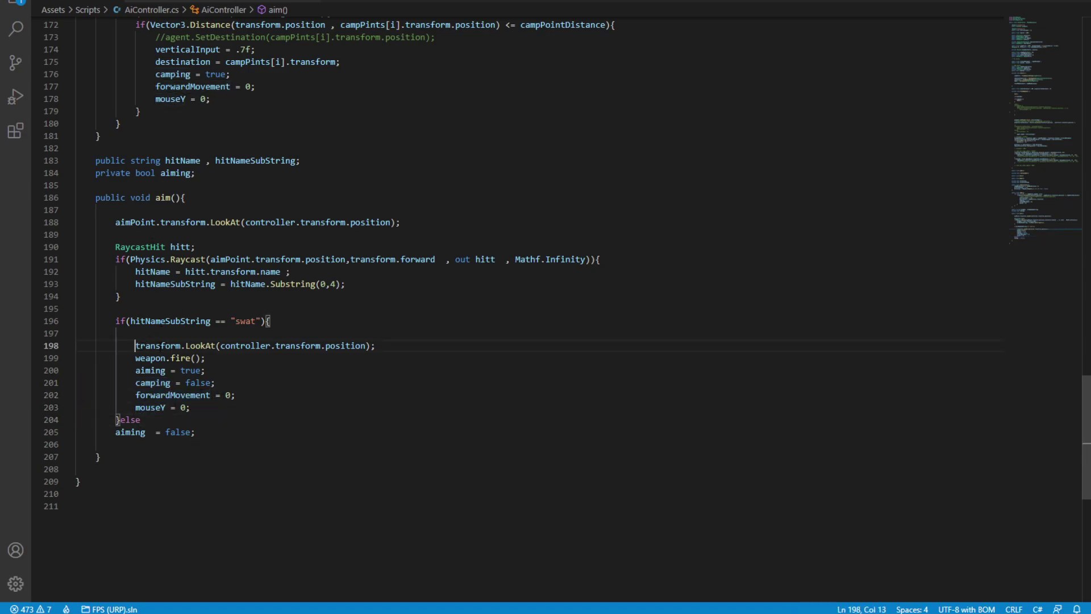
Move the LookAt line below mouseY = 0 and delete the blank line at the block start.
{"action": "left_click_drag", "start_coordinate": [376, 346], "coordinate": [136, 345]}
{"action": "left_click", "coordinate": [182, 345]}
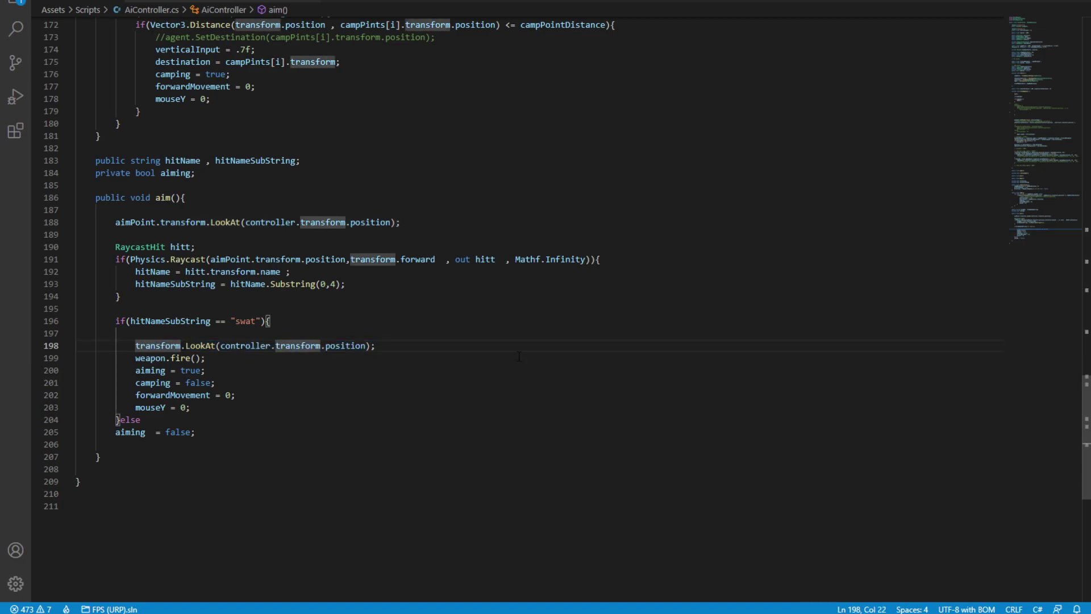
{"action": "key", "text": "alt+Down"}
{"action": "key", "text": "alt+Down"}
{"action": "key", "text": "alt+Down"}
{"action": "key", "text": "alt+Down"}
{"action": "key", "text": "alt+Down"}
{"action": "left_click", "coordinate": [273, 320]}
{"action": "key", "text": "Down"}
{"action": "key", "text": "ctrl+shift+k"}
Change the LookAt target to controller.head.transform.position and switch to Unity.
{"action": "left_click", "coordinate": [282, 395]}
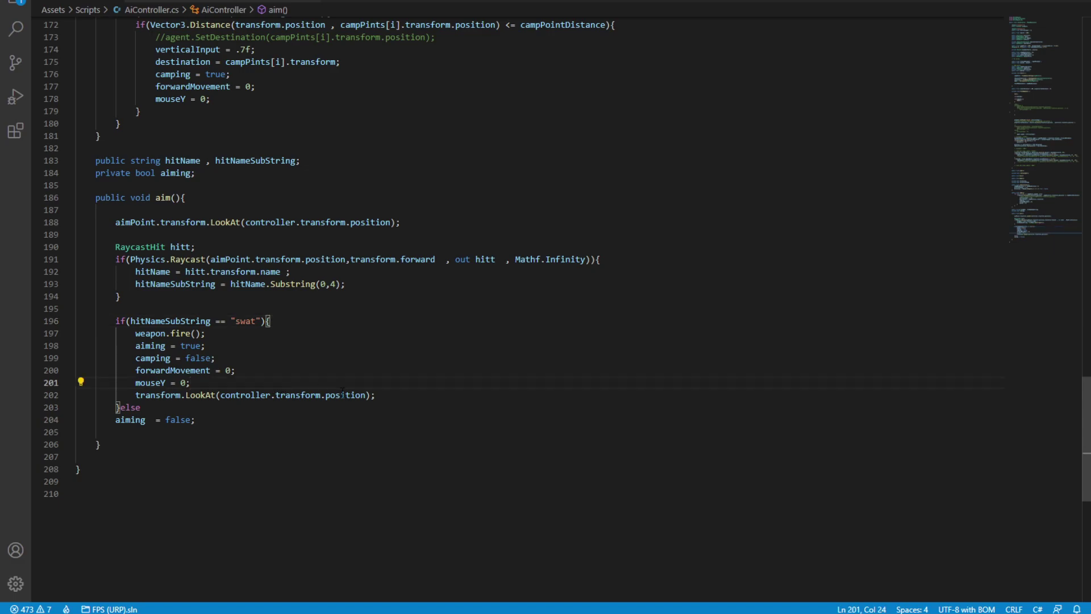
{"action": "left_click_drag", "start_coordinate": [135, 395], "coordinate": [391, 399]}
{"action": "left_click", "coordinate": [276, 395]}
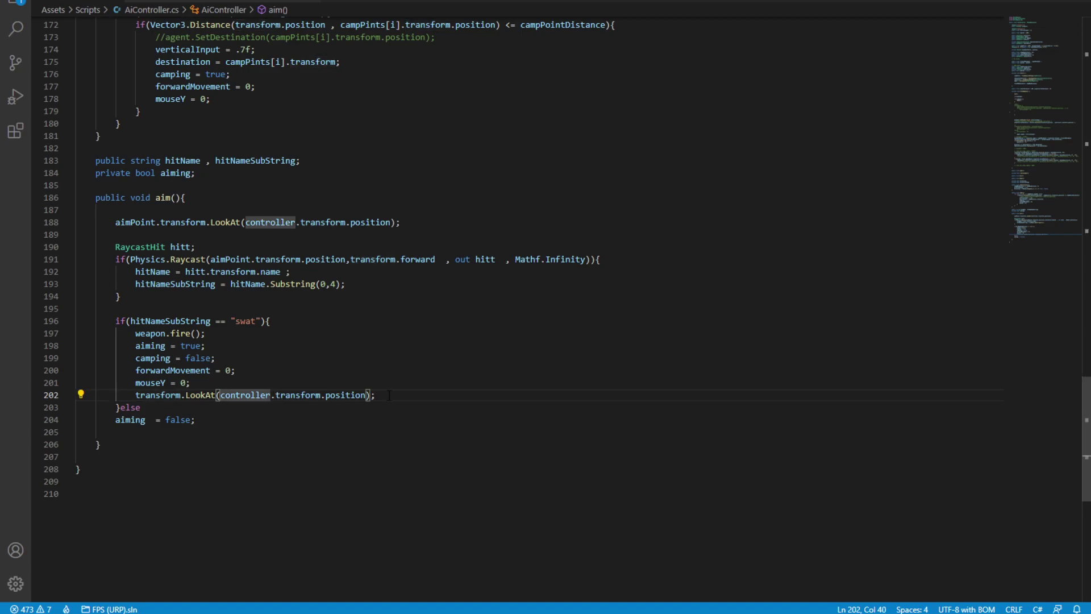
{"action": "type", "text": "hyea."}
{"action": "key", "text": "BackSpace"}
{"action": "key", "text": "BackSpace"}
{"action": "key", "text": "BackSpace"}
{"action": "type", "text": "ead."}
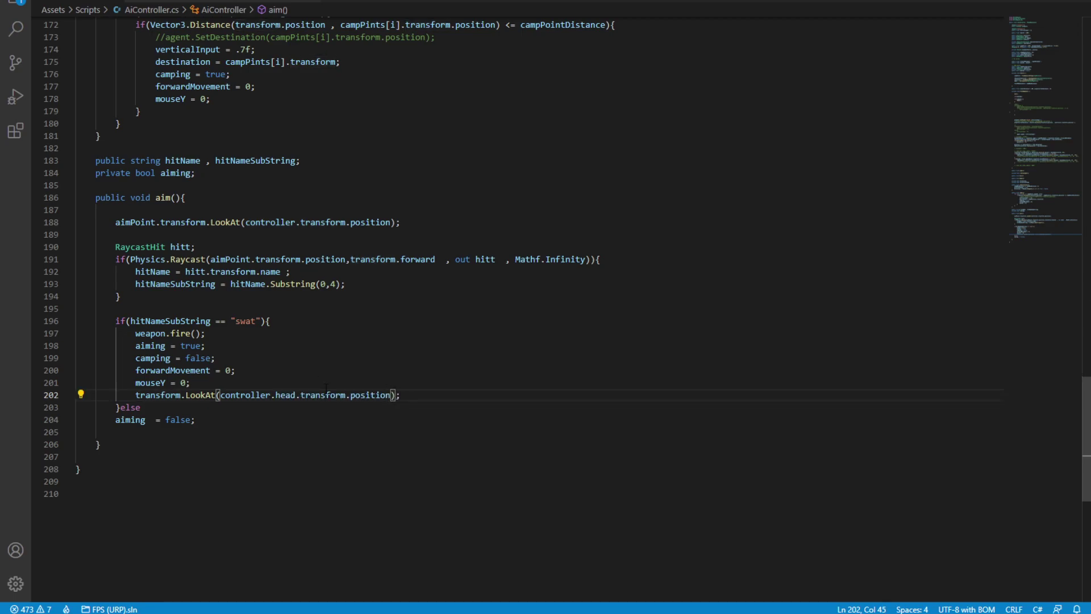
{"action": "key", "text": "shift+Right"}
{"action": "key", "text": "shift+Right"}
{"action": "key", "text": "shift+Right"}
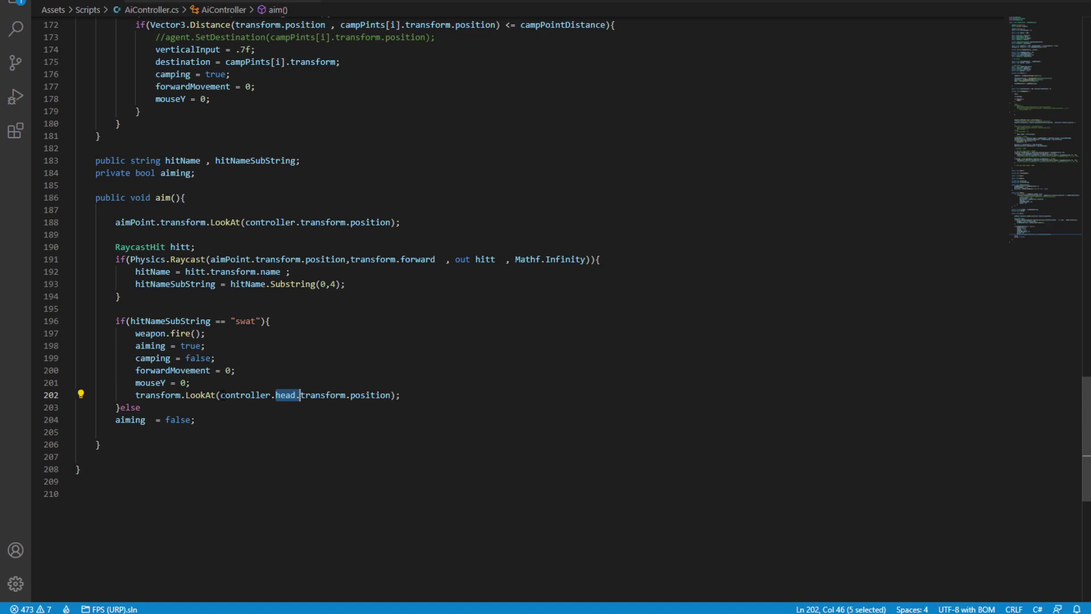
{"action": "key", "text": "alt+Tab"}
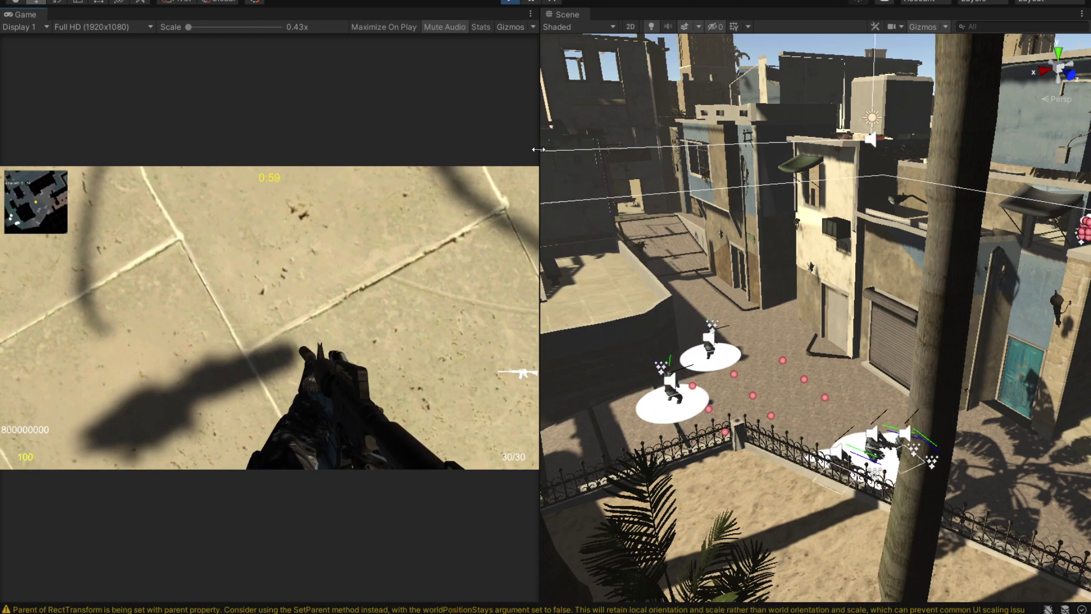
Fire a shot in the running game while the AI soldiers roam the street.
{"action": "left_click", "coordinate": [270, 317]}
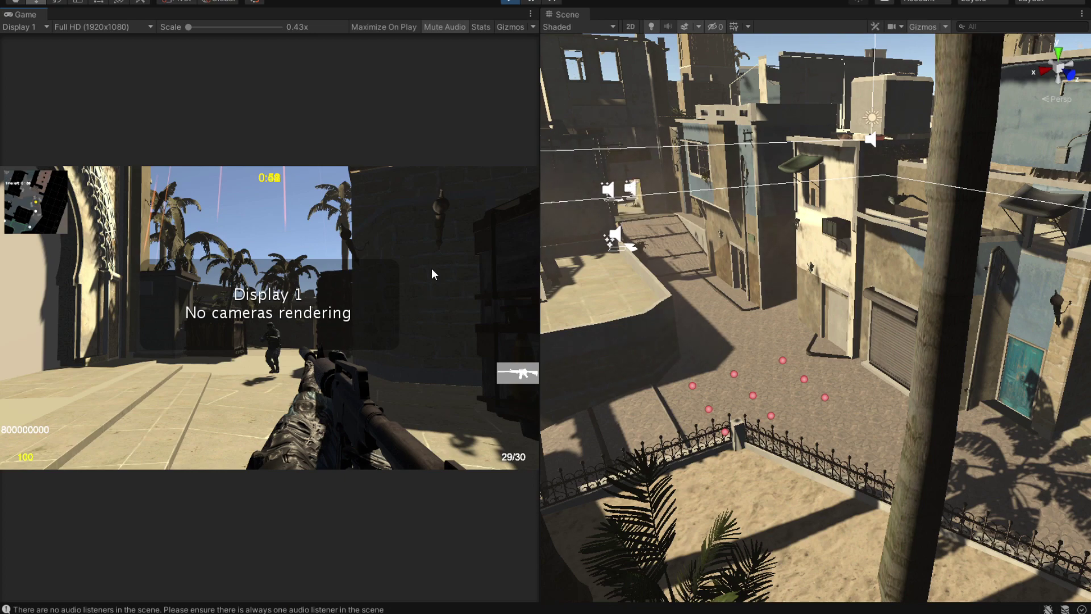
Make the Game view fill the editor, play-test walking and shooting at the enemy soldier, then stop play mode.
{"action": "left_click_drag", "start_coordinate": [565, 14], "coordinate": [333, 38]}
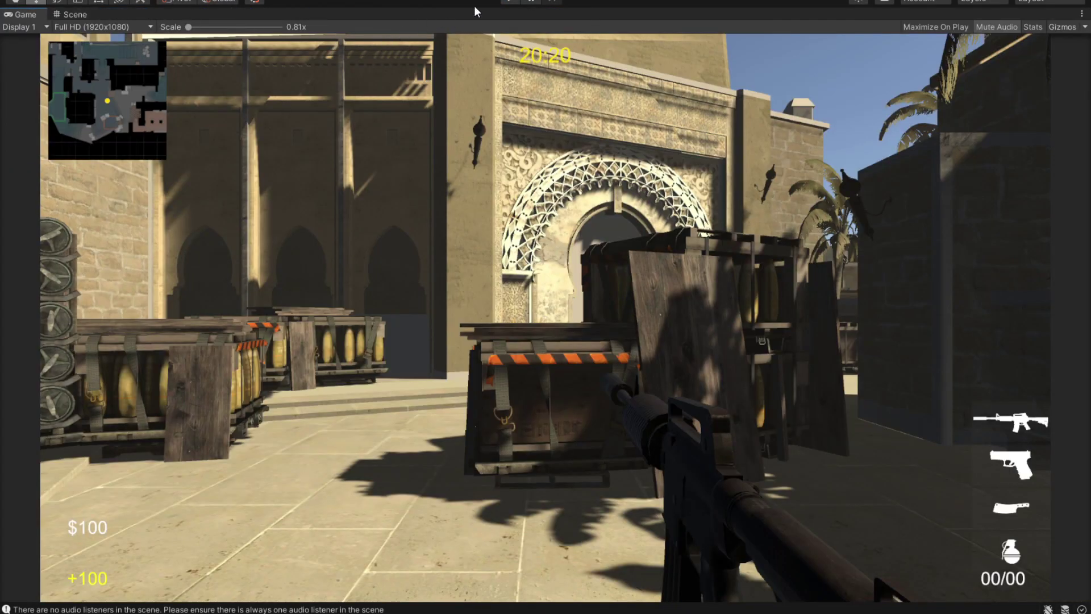
{"action": "left_click", "coordinate": [508, 3]}
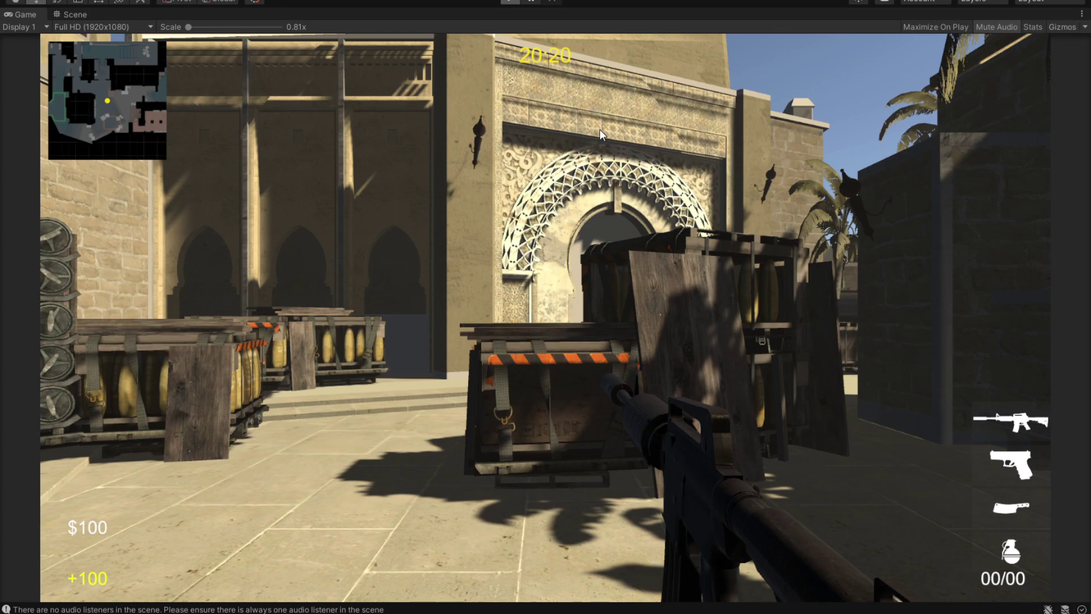
{"action": "key", "text": "w"}
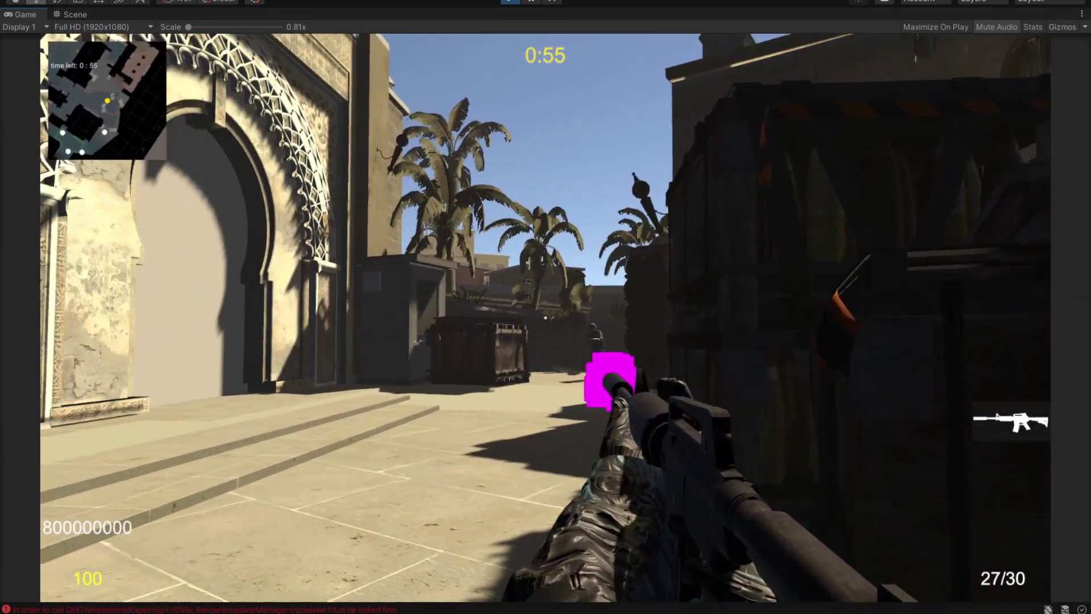
{"action": "left_click_drag", "start_coordinate": [546, 316], "coordinate": [546, 315]}
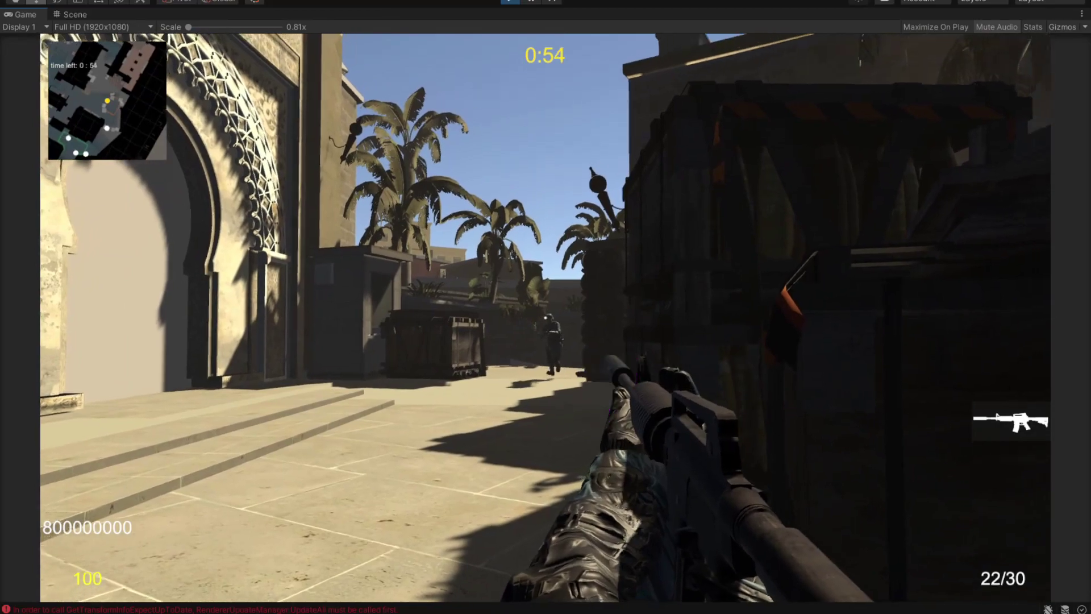
{"action": "left_click", "coordinate": [546, 316]}
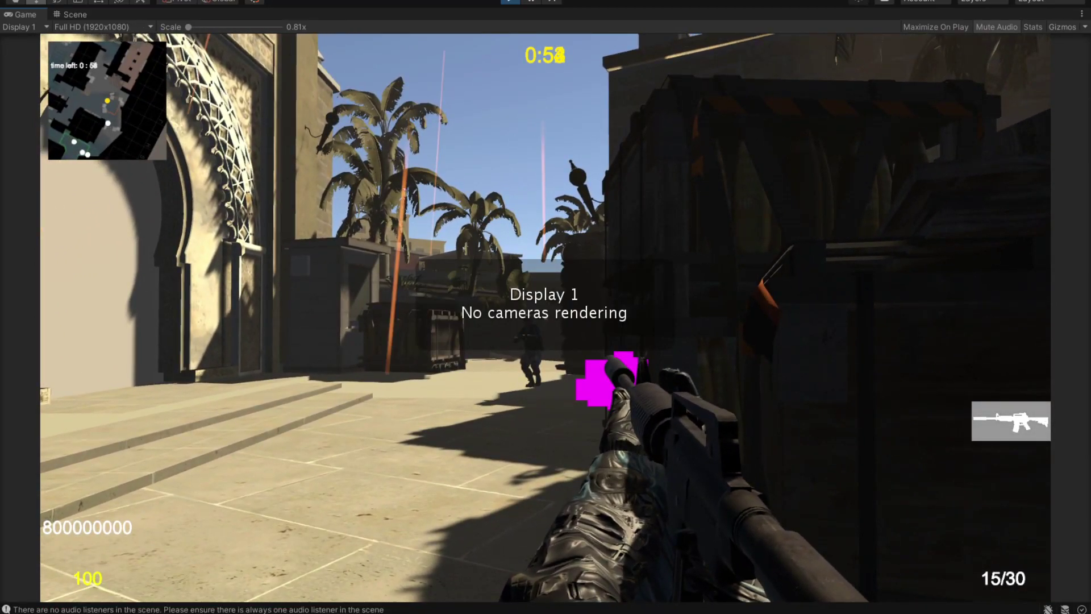
{"action": "left_click", "coordinate": [520, 3]}
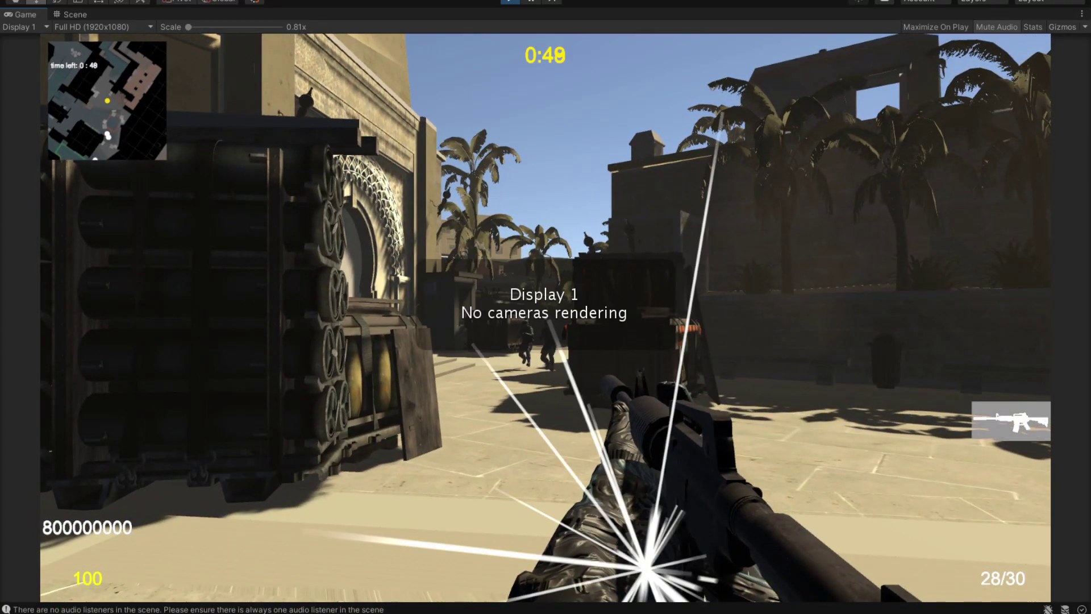
{"action": "left_click", "coordinate": [510, 2]}
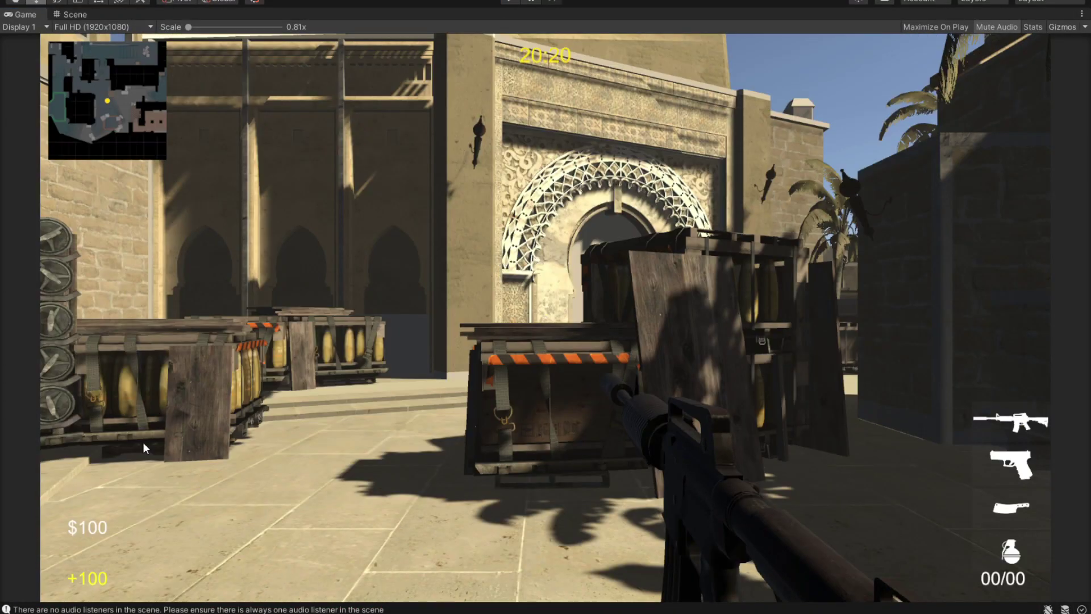